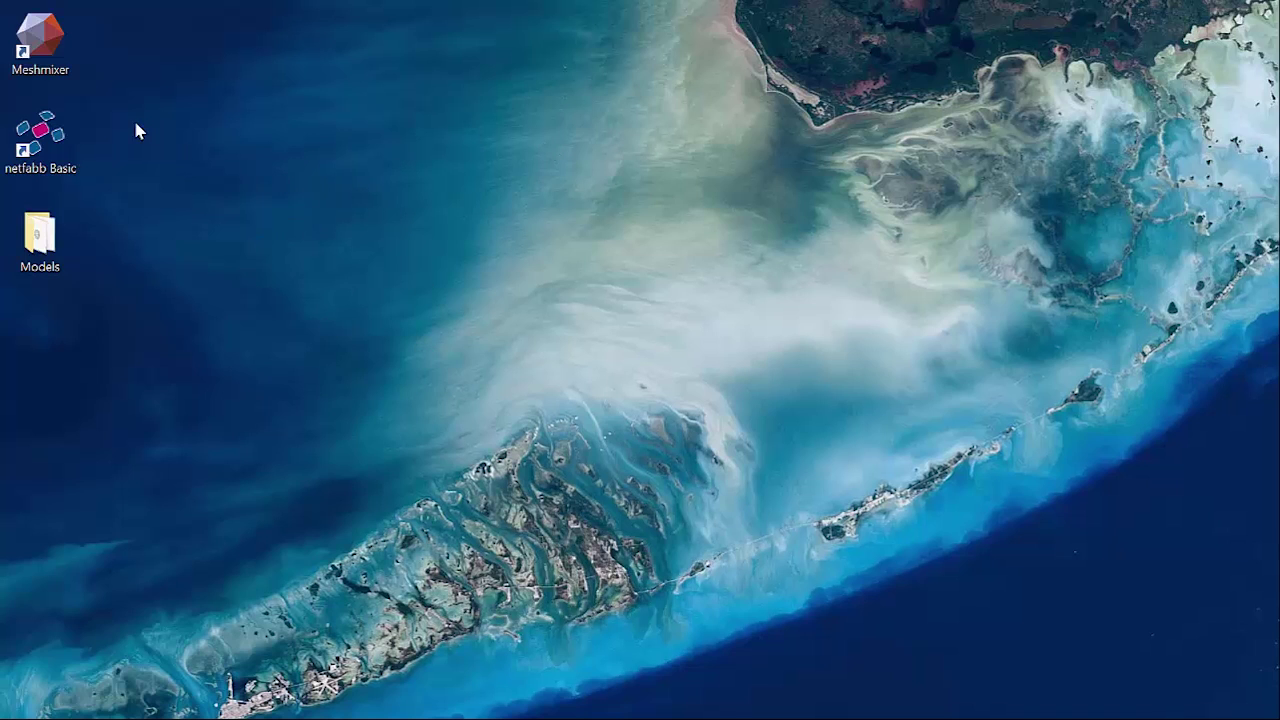
# Step: Launch Meshmixer from its desktop icon and bring a blank Chrome tab to the front
pyautogui.click(46, 52)
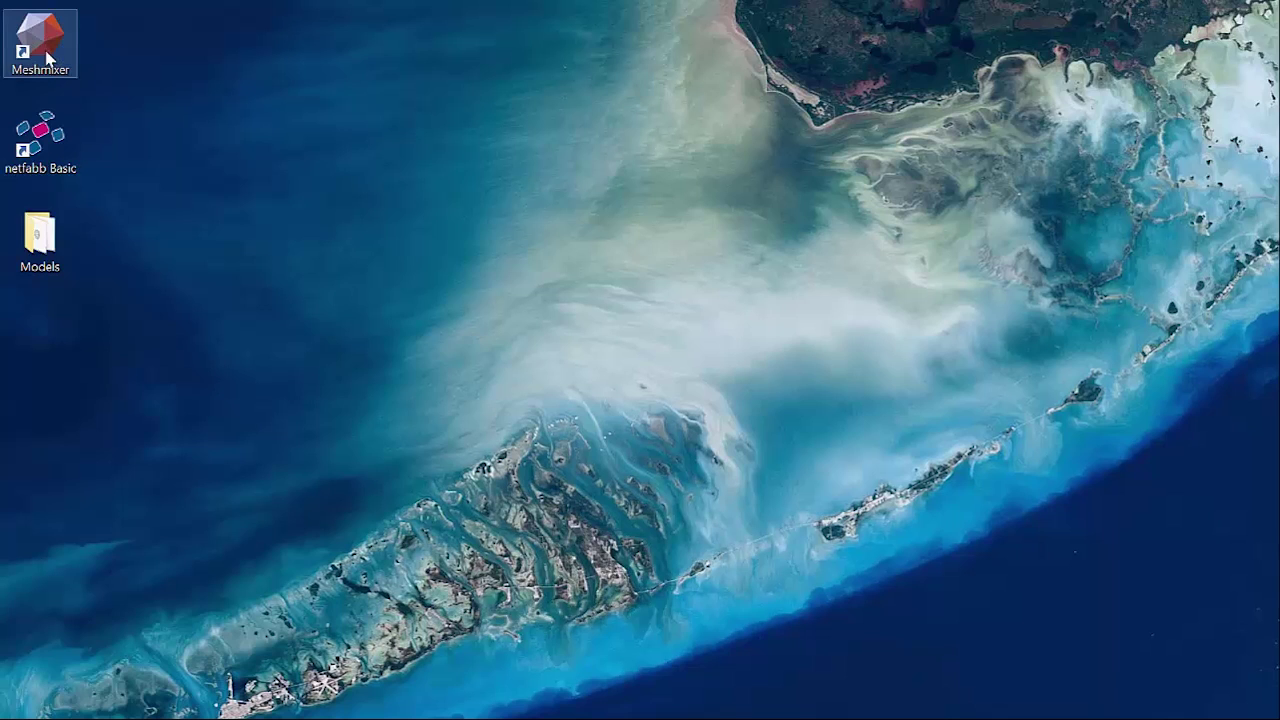
pyautogui.click(32, 262)
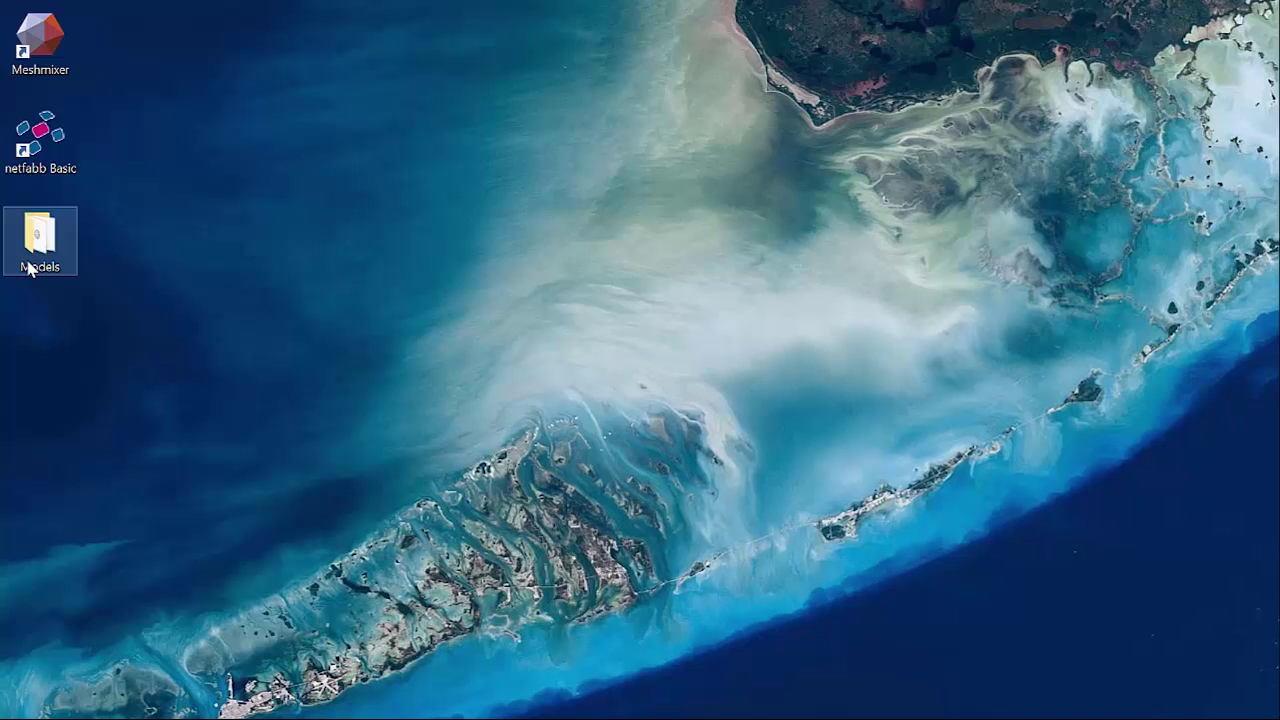
pyautogui.click(143, 193)
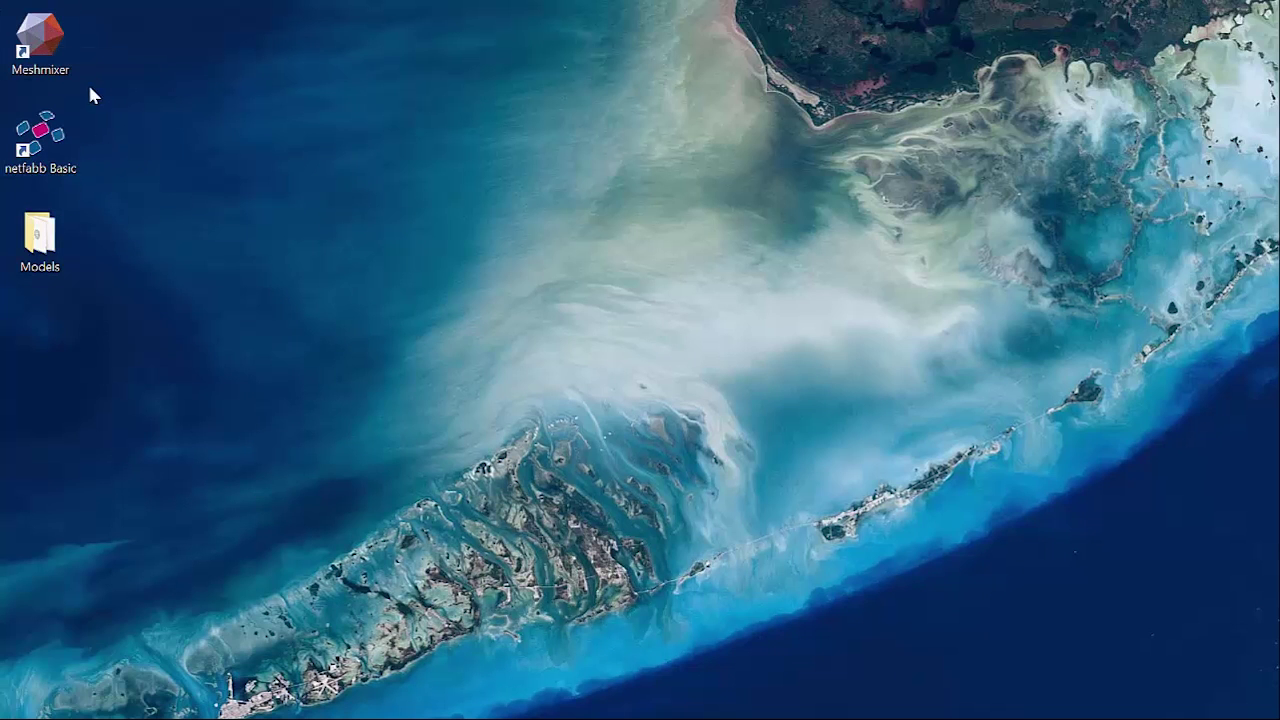
pyautogui.click(55, 60)
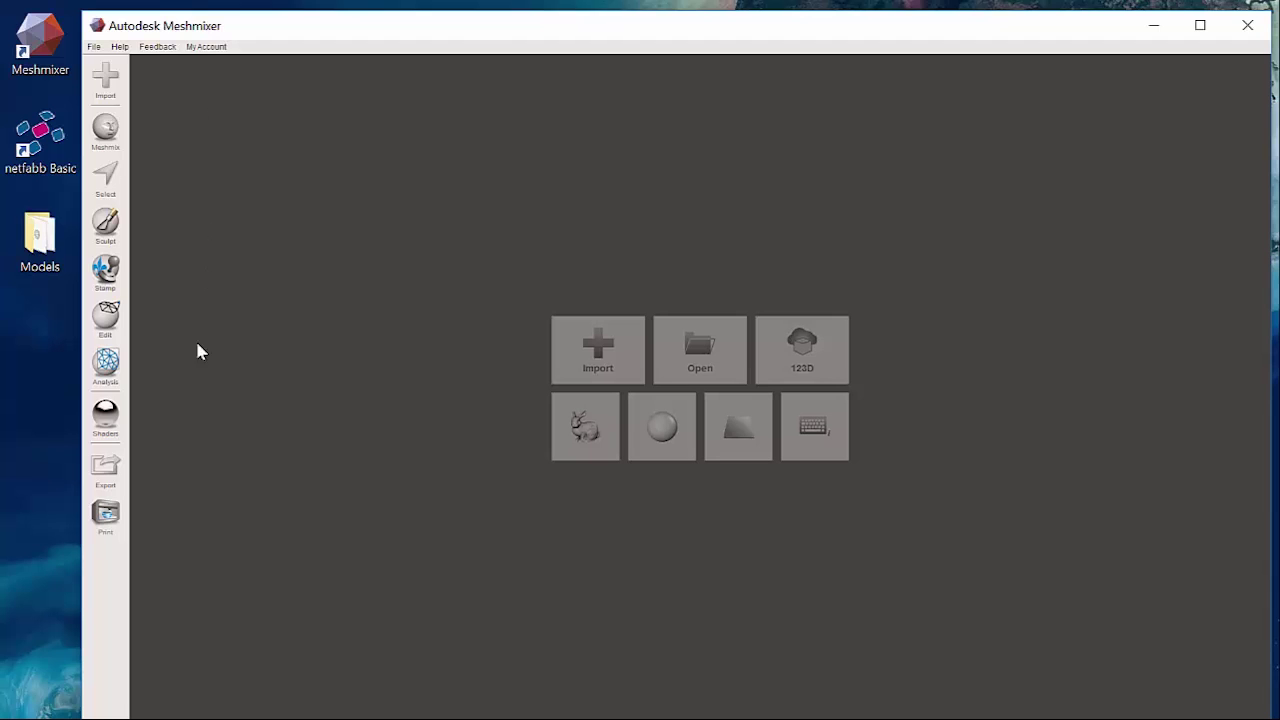
pyautogui.hotkey('alt', 'Tab')
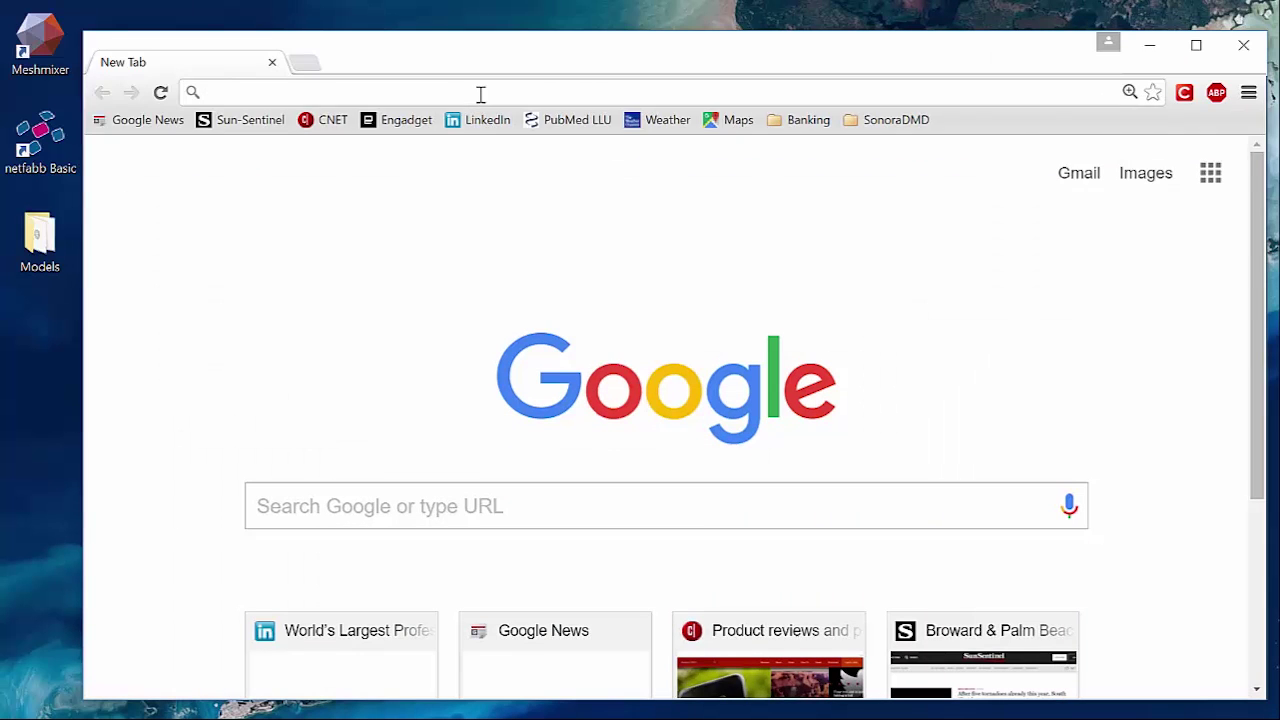
# Step: Search Google for 'meshmixer' and open the official meshmixer.com site
pyautogui.click(480, 92)
pyautogui.write('meshmixer')
pyautogui.press('Return')
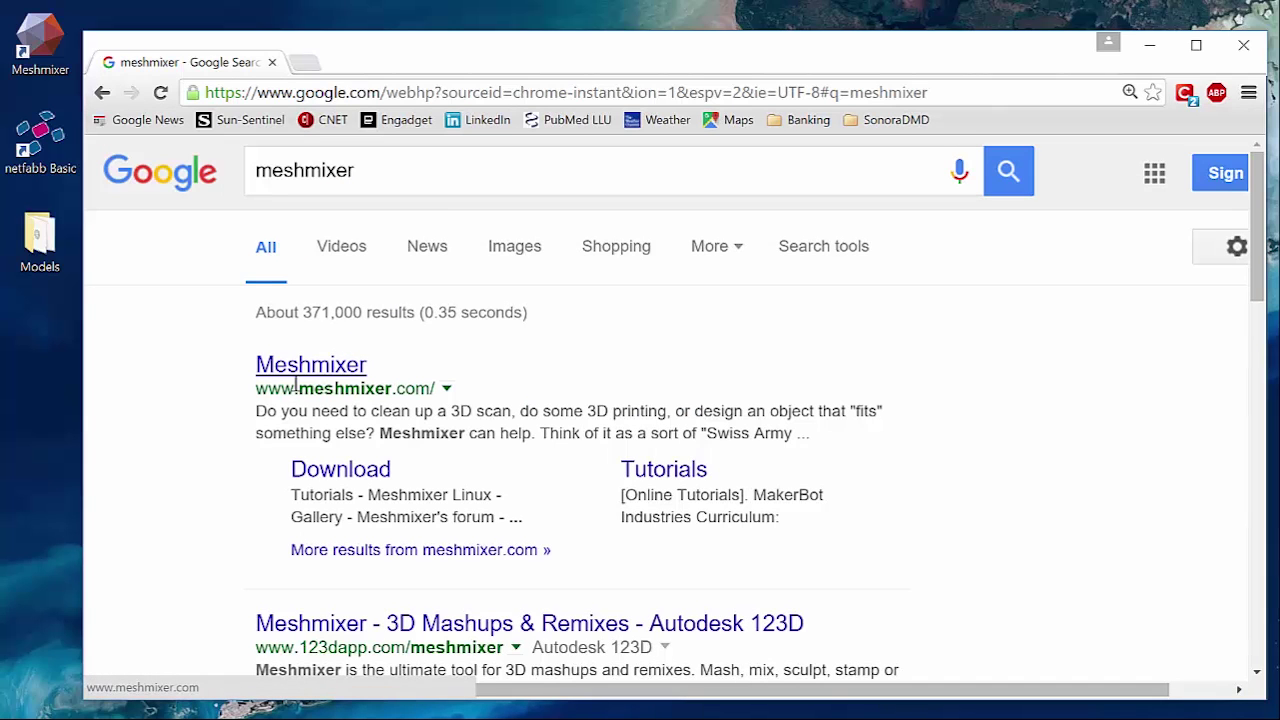
pyautogui.click(311, 366)
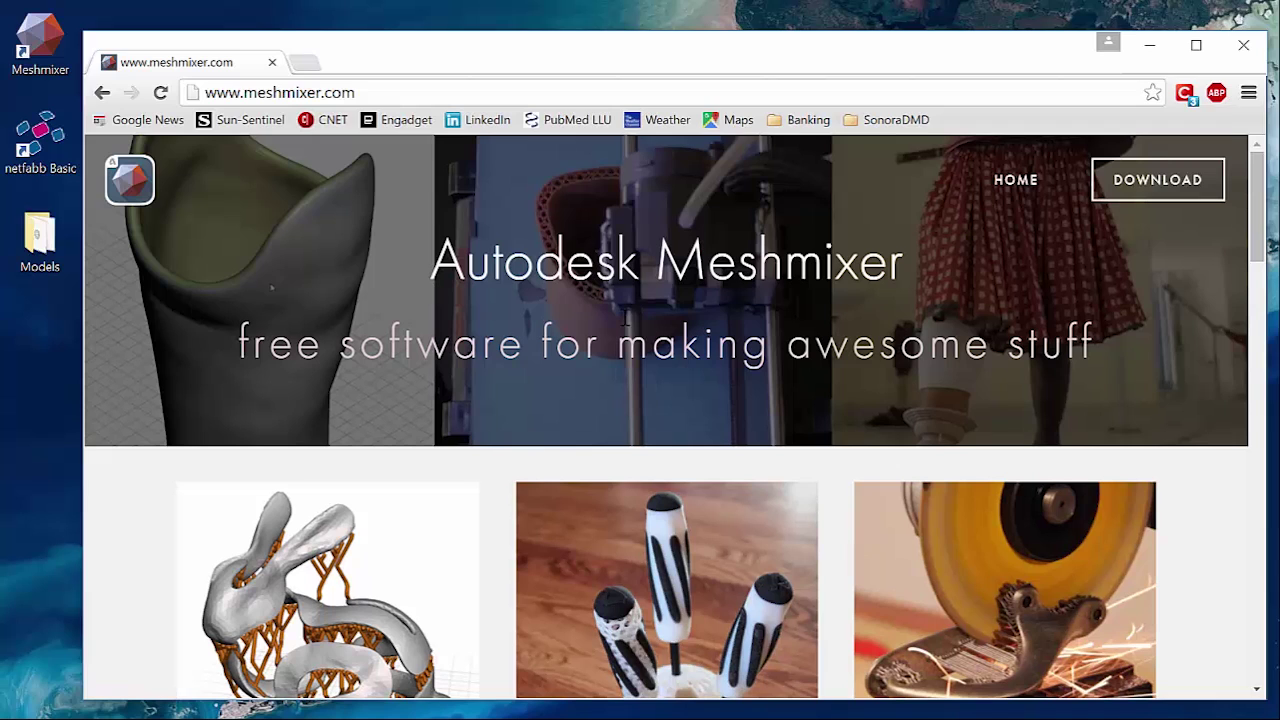
# Step: Start the Meshmixer 3.0 Windows 64-bit download and look over the download page
pyautogui.click(1128, 193)
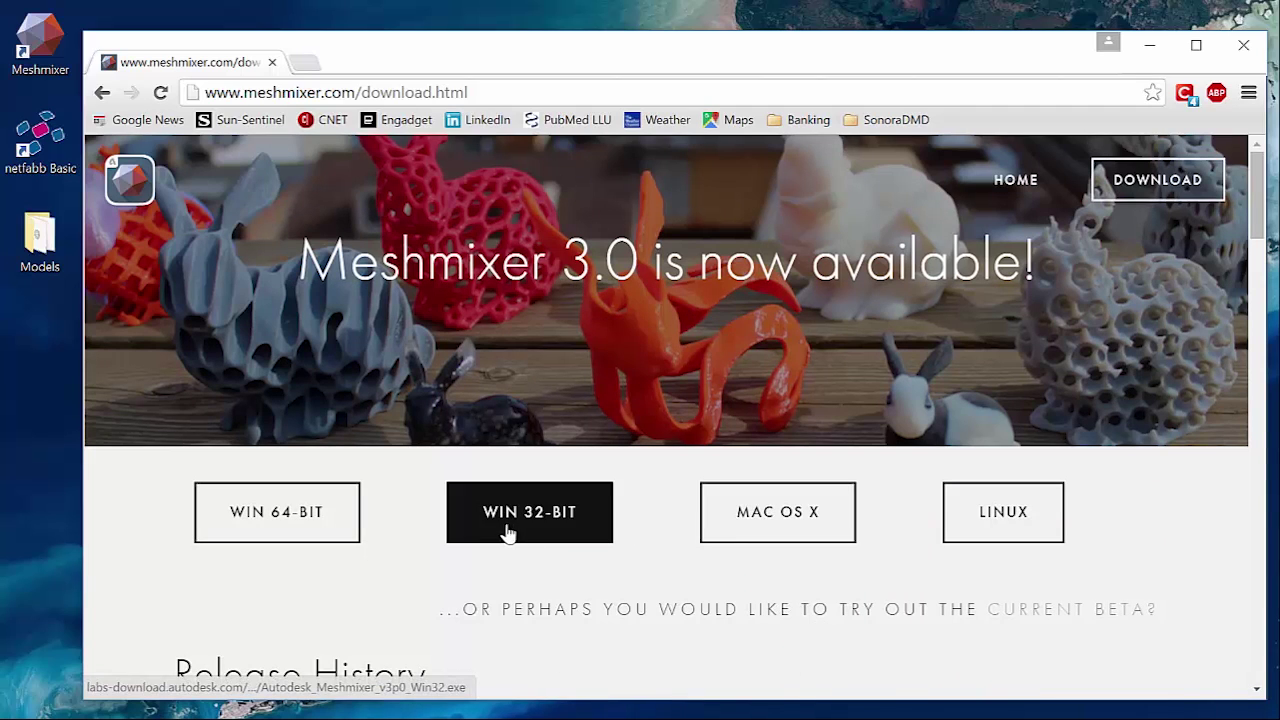
pyautogui.click(270, 520)
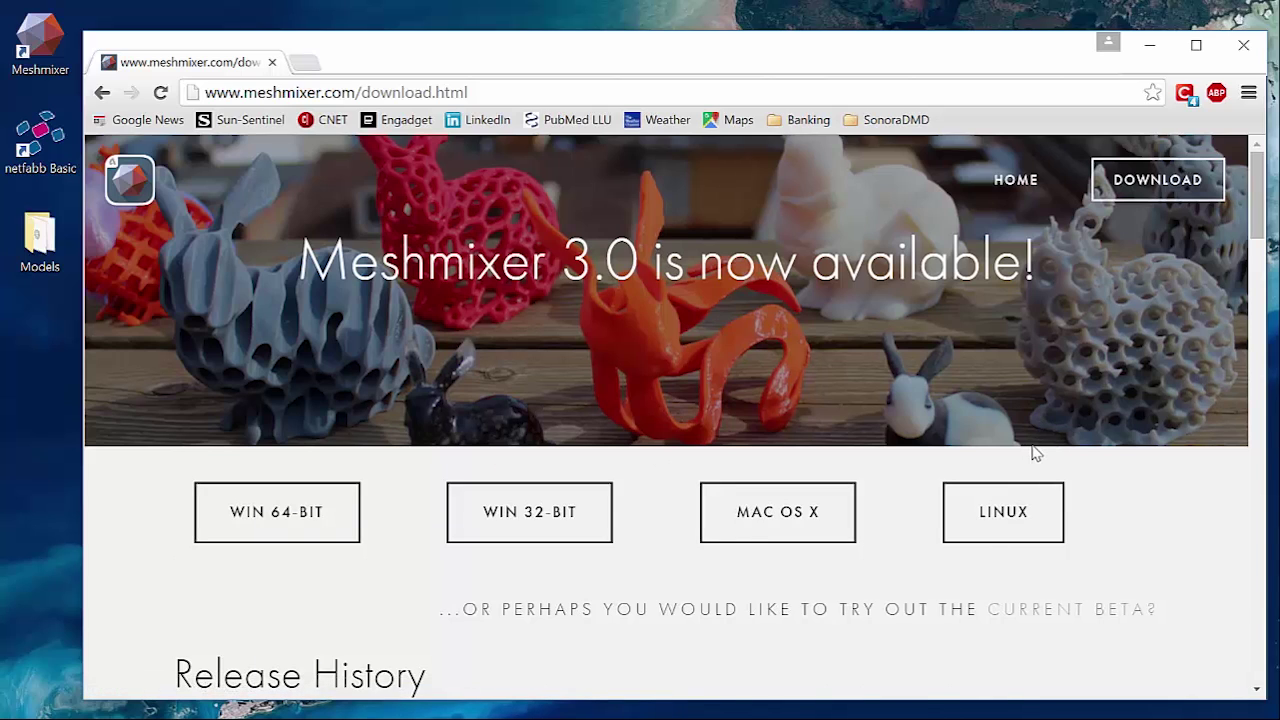
pyautogui.scroll(-3, 1036, 452)
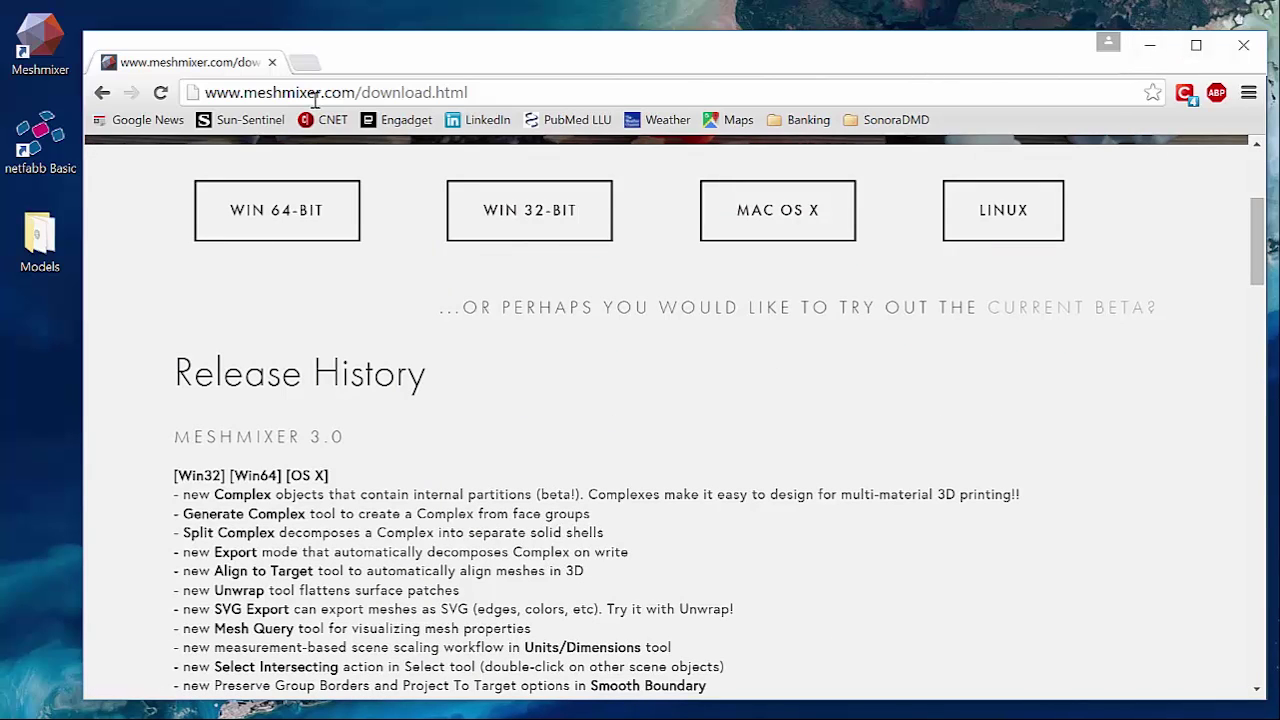
pyautogui.scroll(3, 432, 370)
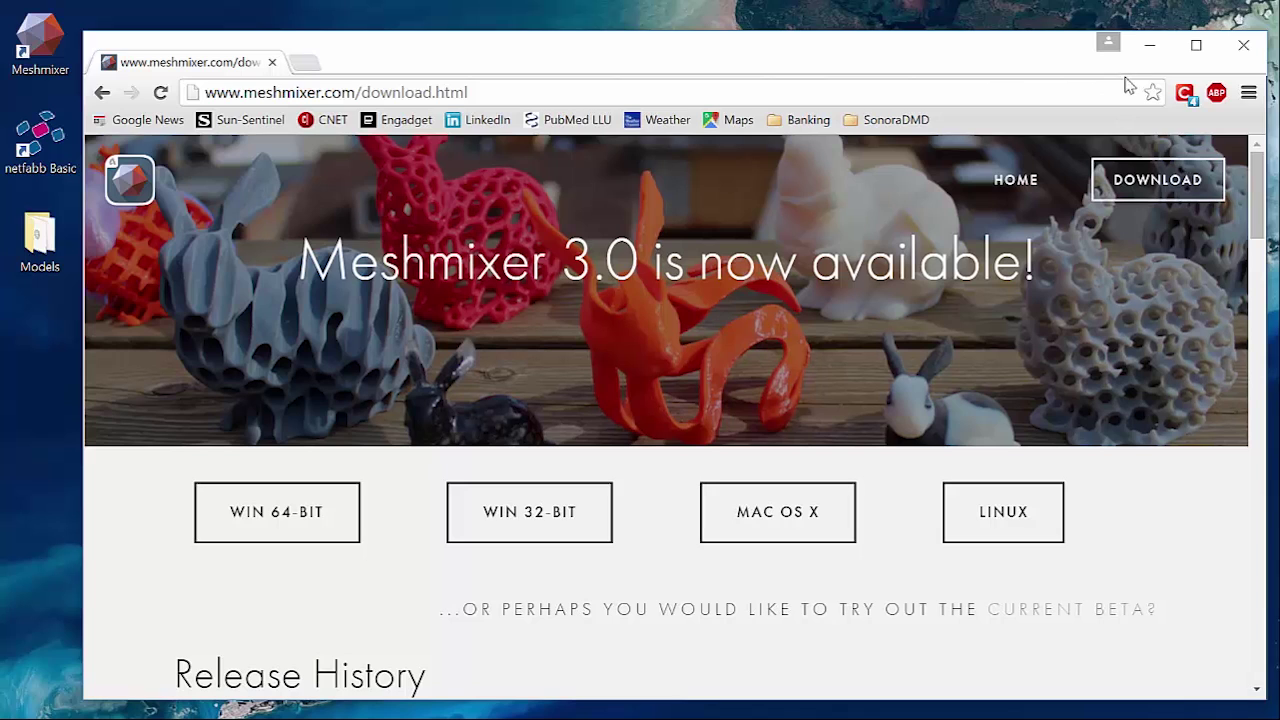
# Step: Launch netfabb Basic from the desktop and search Google for 'netfabb'
pyautogui.click(1150, 50)
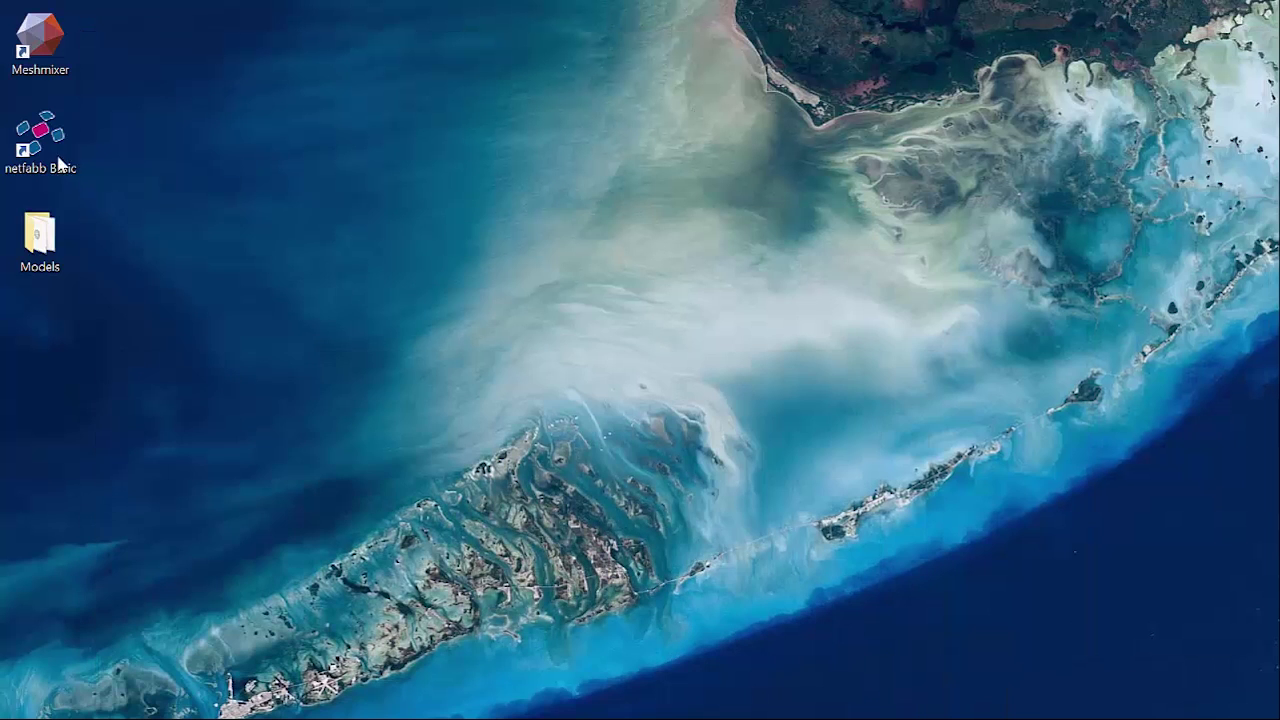
pyautogui.doubleClick(57, 158)
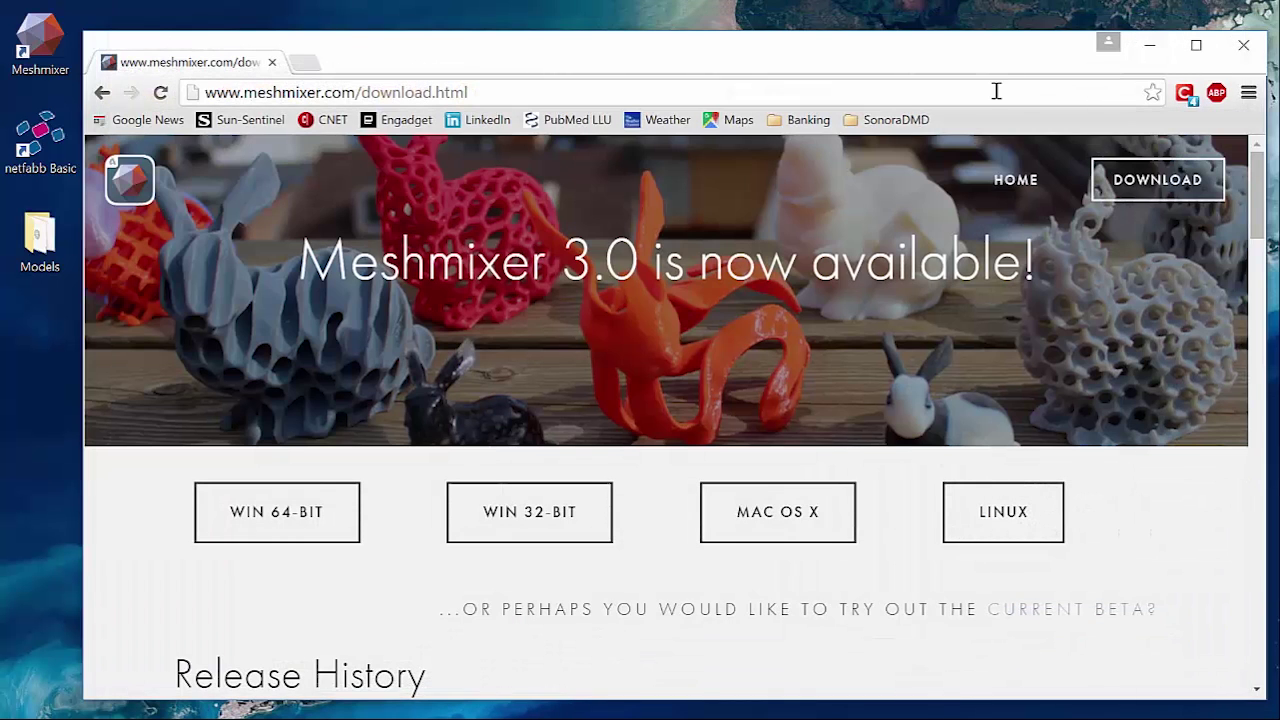
pyautogui.click(996, 92)
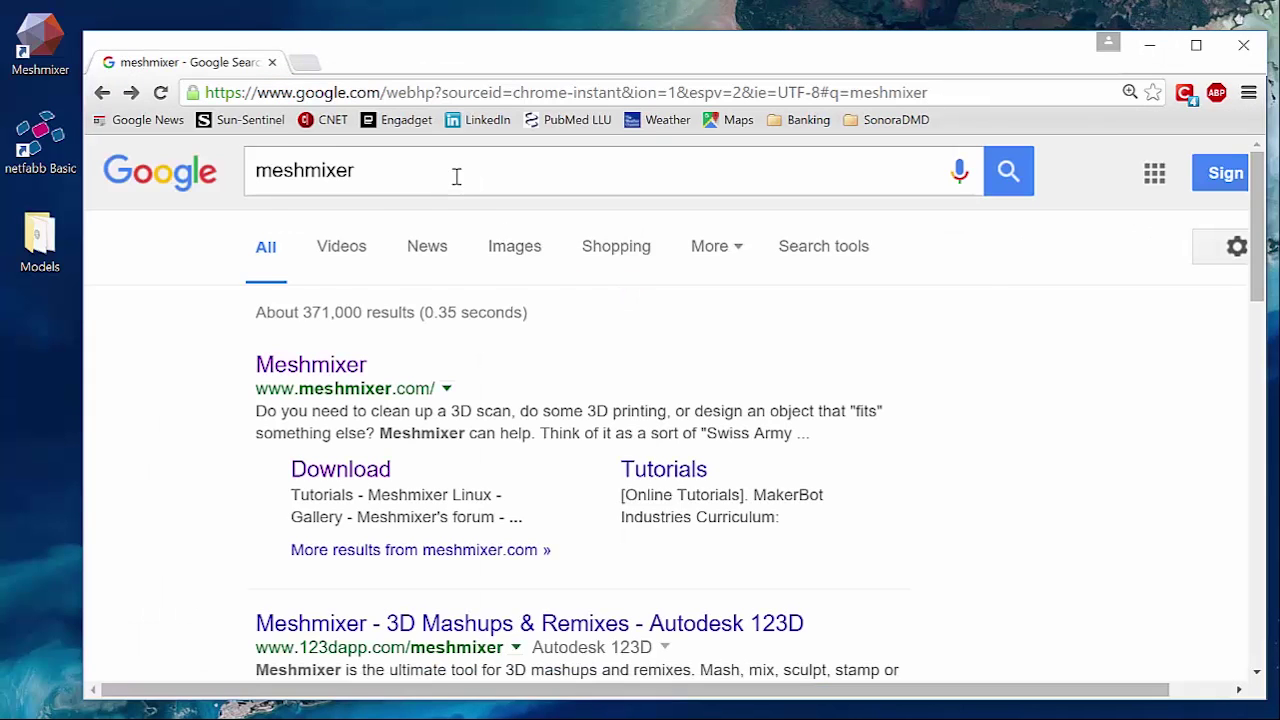
pyautogui.moveTo(454, 177); pyautogui.dragTo(240, 197)
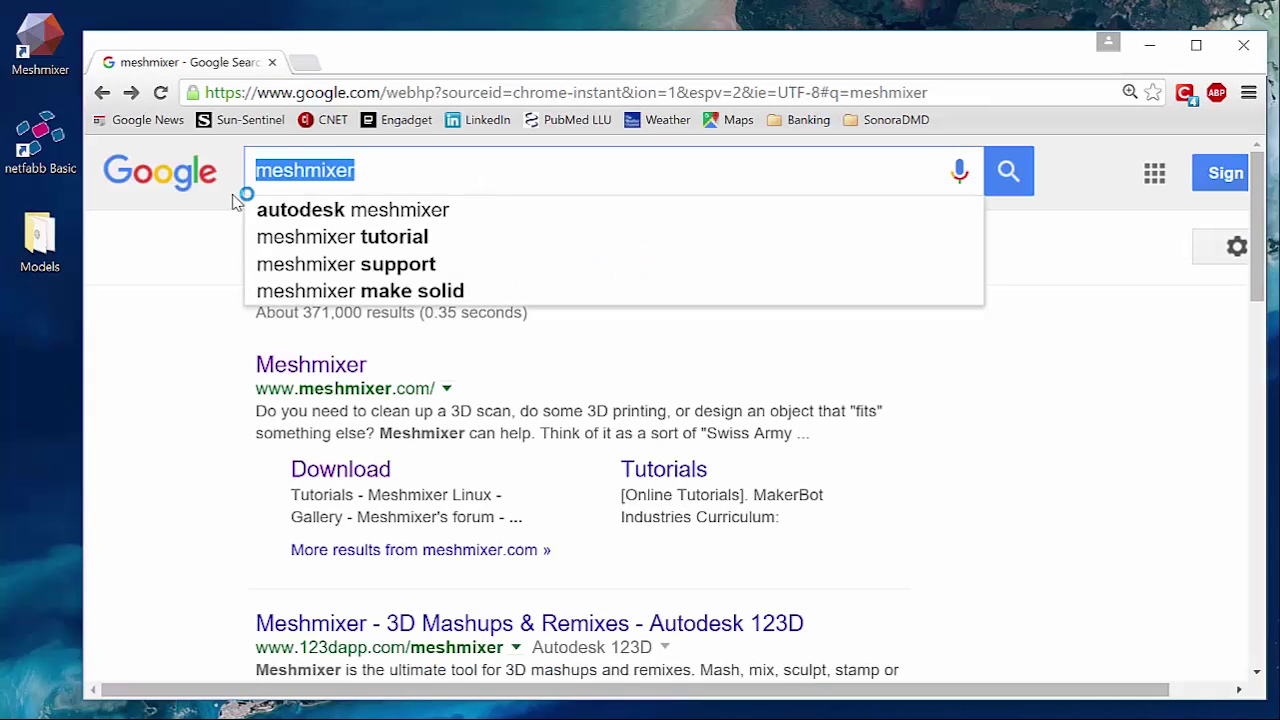
pyautogui.write('netfabb')
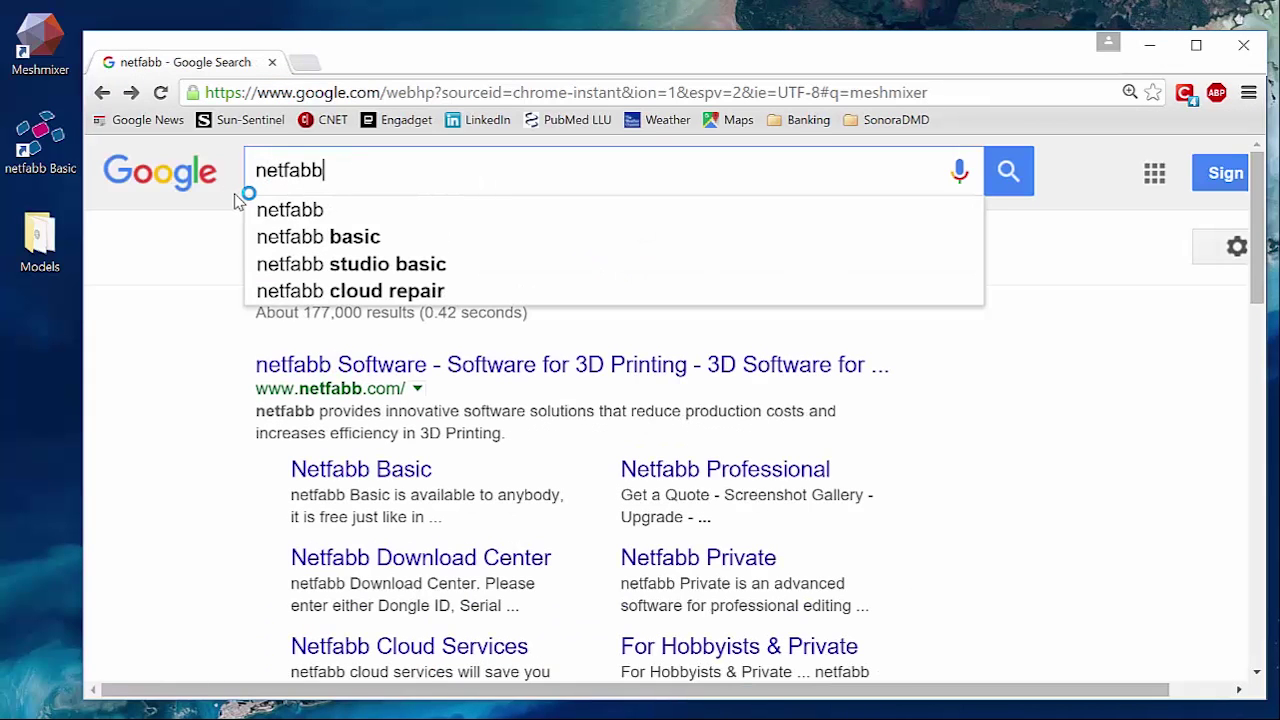
pyautogui.press('Return')
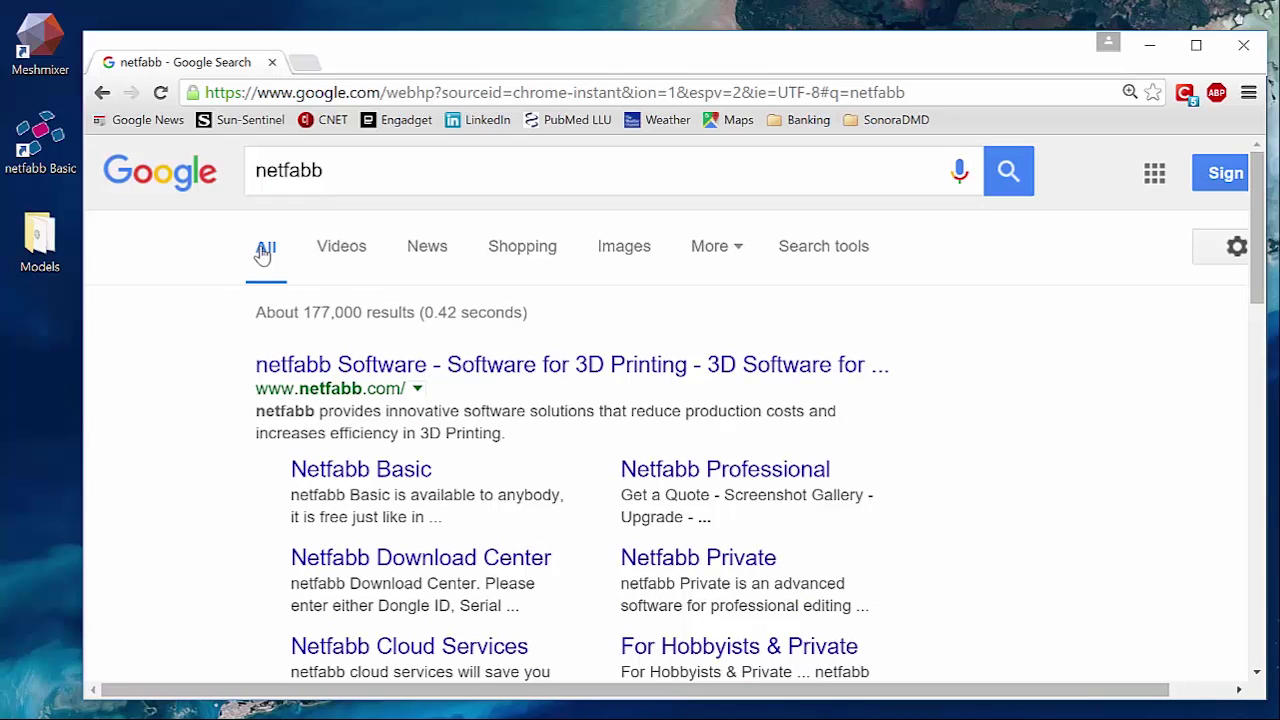
# Step: Open netfabb.com, reach the netfabb Basic download center, then minimize Chrome
pyautogui.click(343, 364)
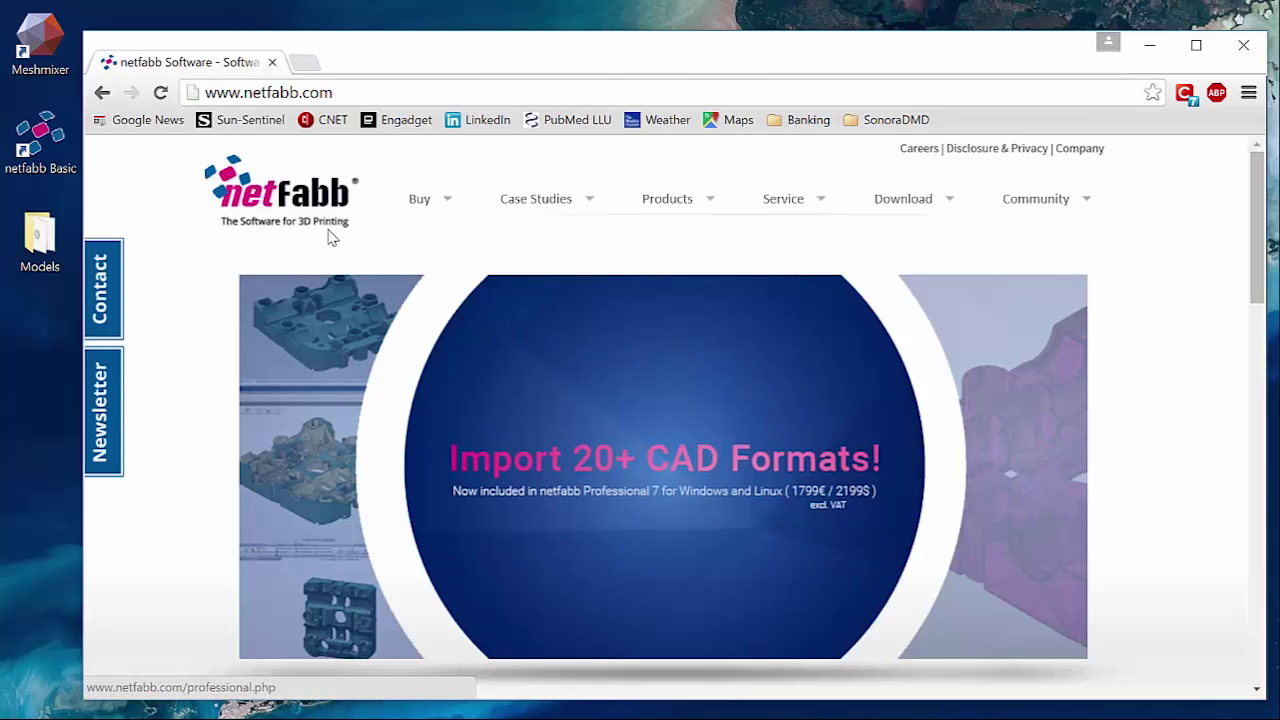
pyautogui.click(1220, 176)
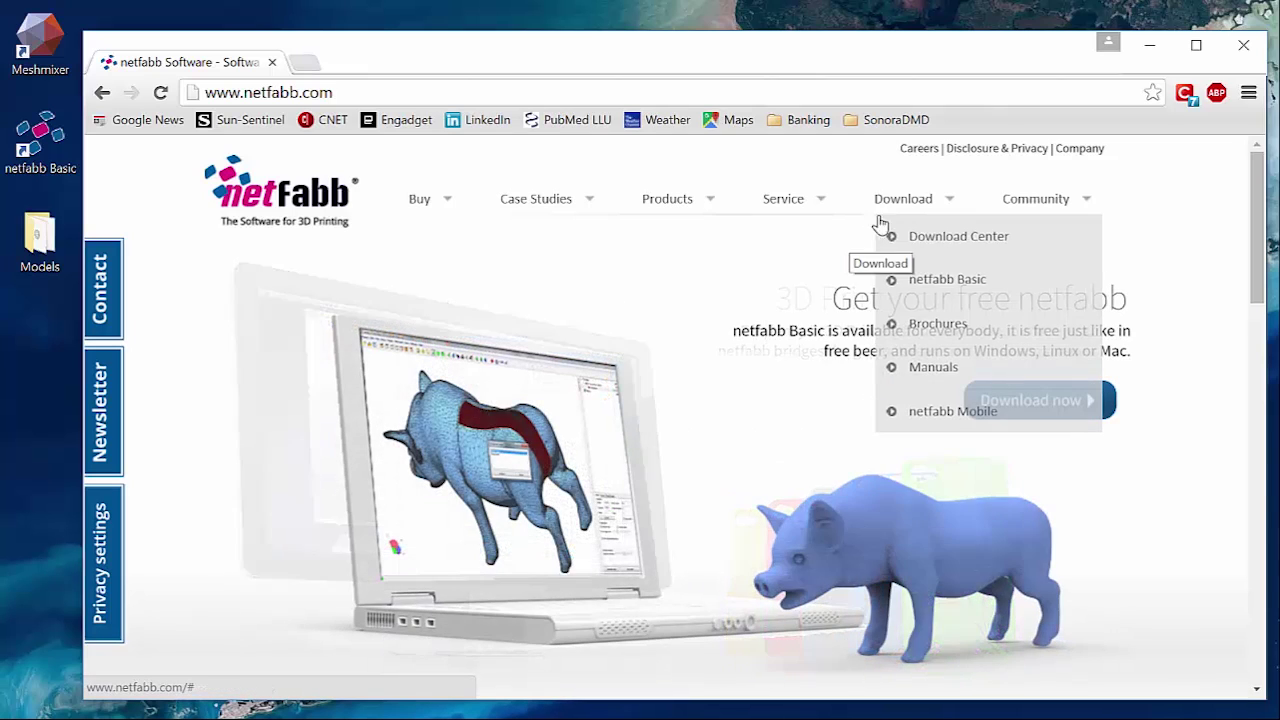
pyautogui.moveTo(903, 199)
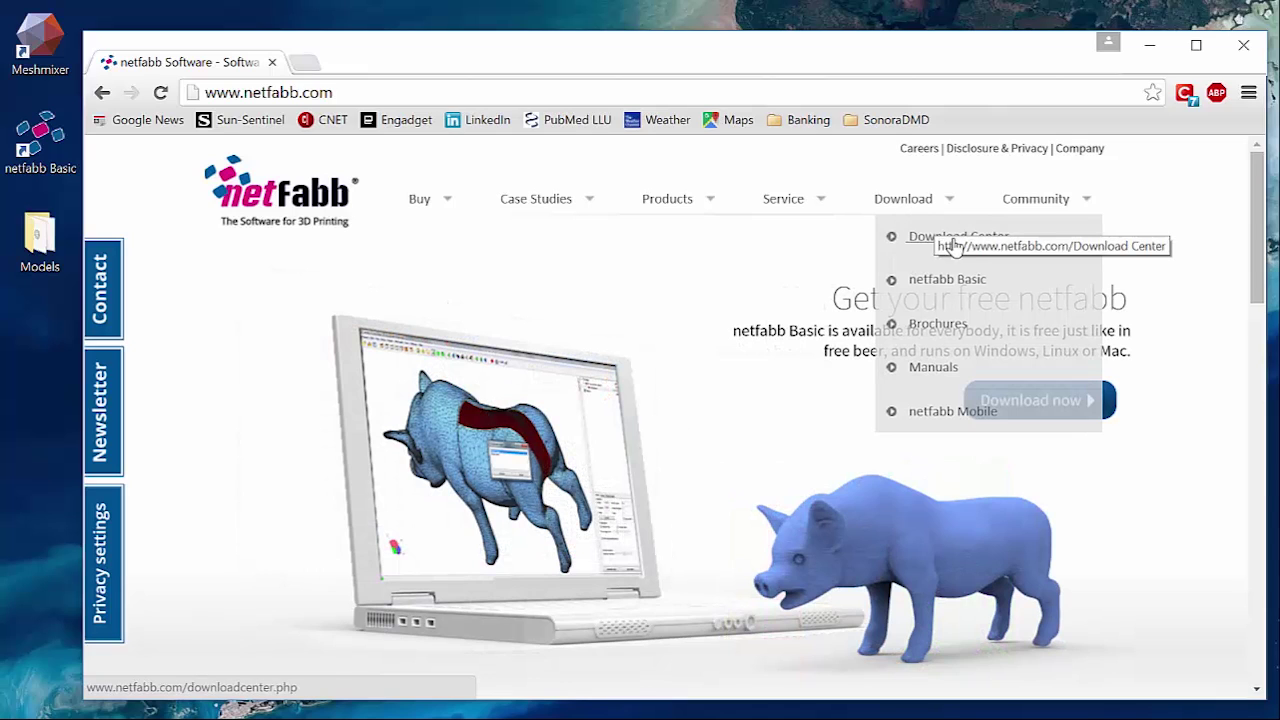
pyautogui.click(970, 298)
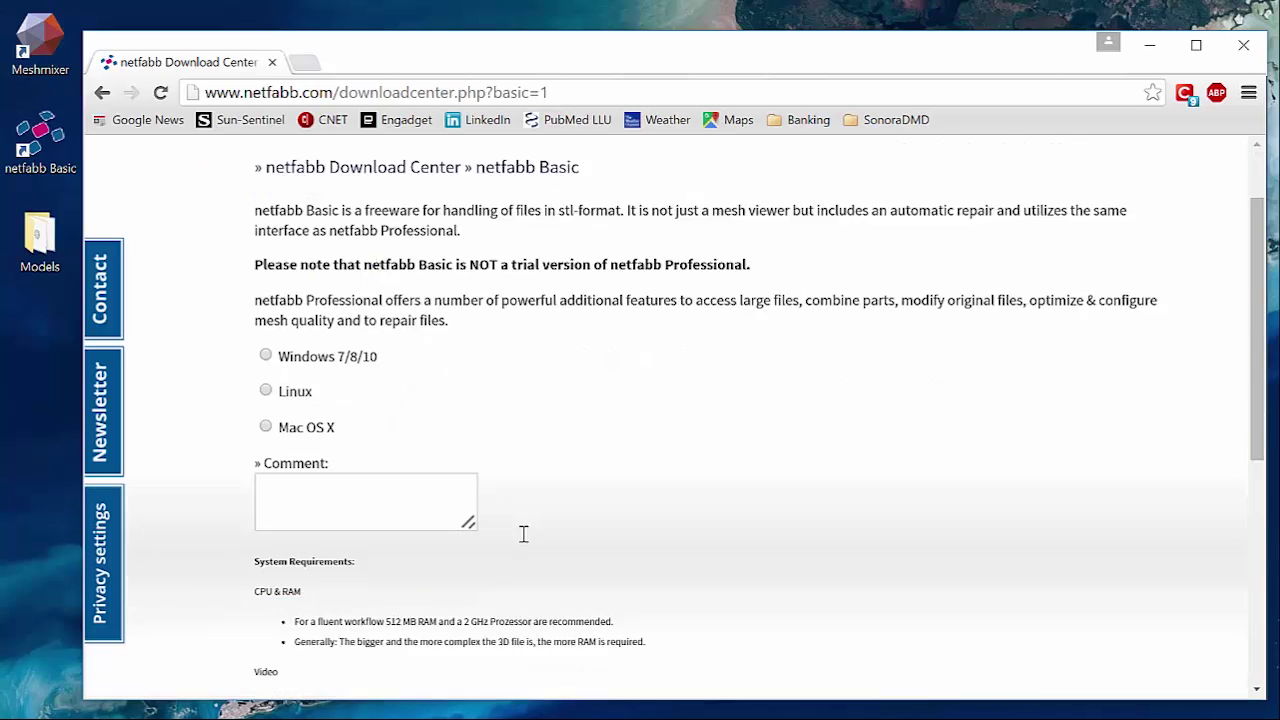
pyautogui.scroll(-1, 523, 531)
pyautogui.scroll(-2, 523, 531)
pyautogui.click(370, 294)
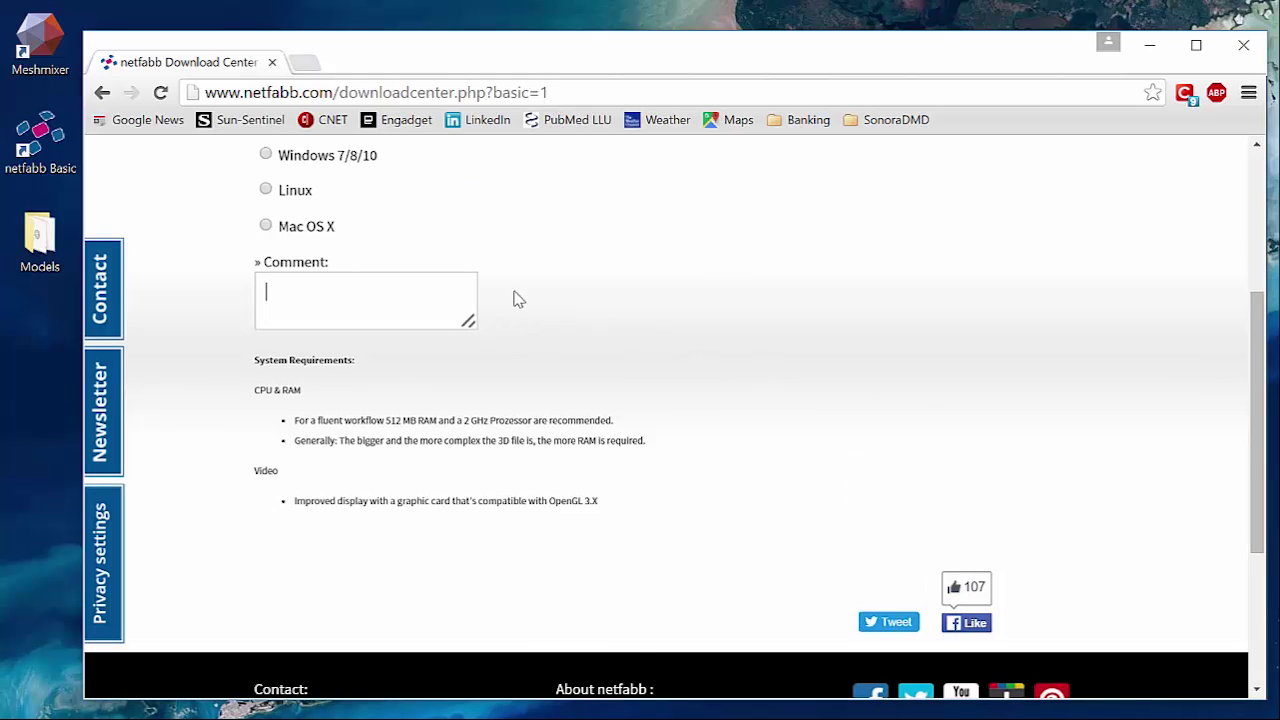
pyautogui.scroll(3, 605, 335)
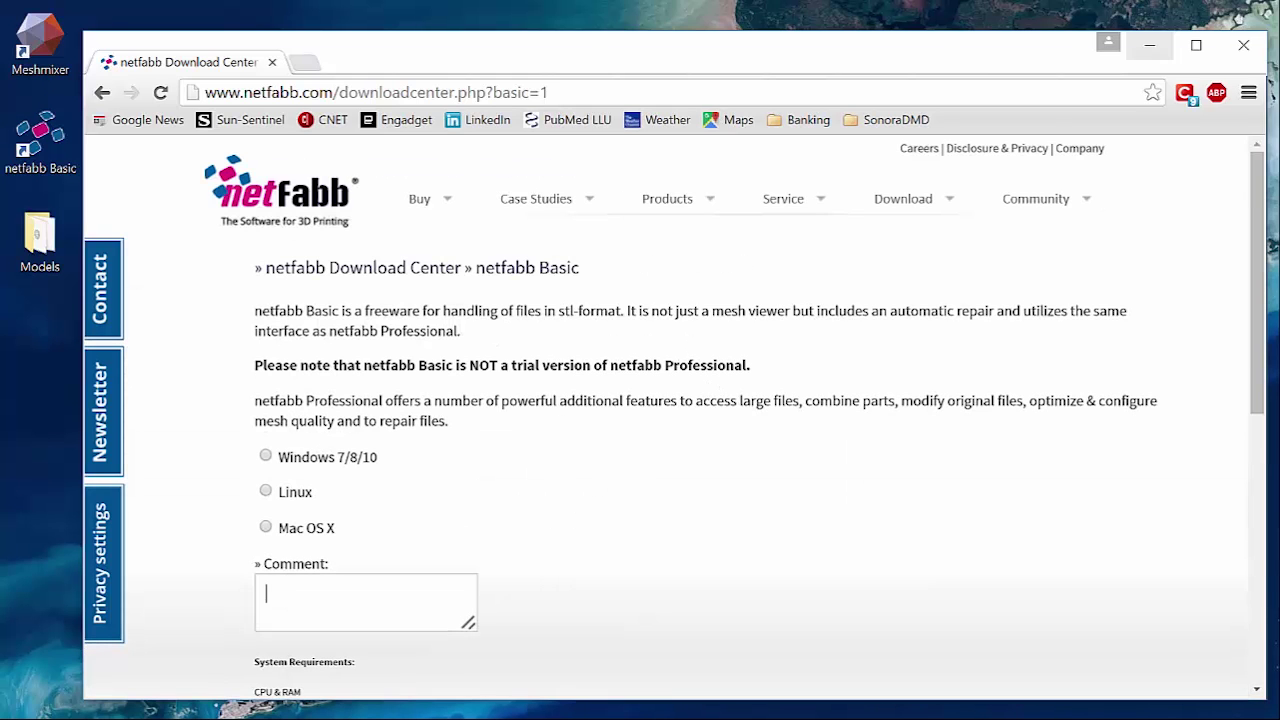
pyautogui.click(1151, 52)
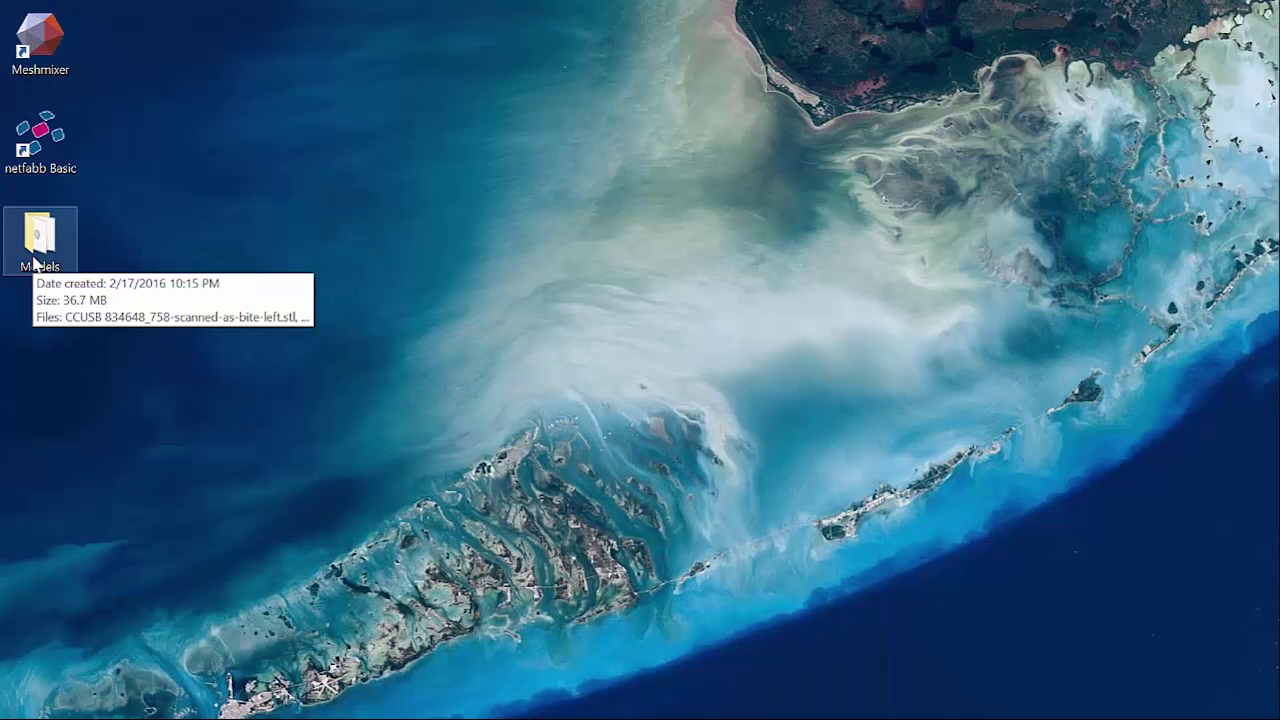
# Step: Open the Models desktop folder and select CCUSB 834648_maxilla.stl
pyautogui.click(54, 274)
pyautogui.doubleClick(54, 274)
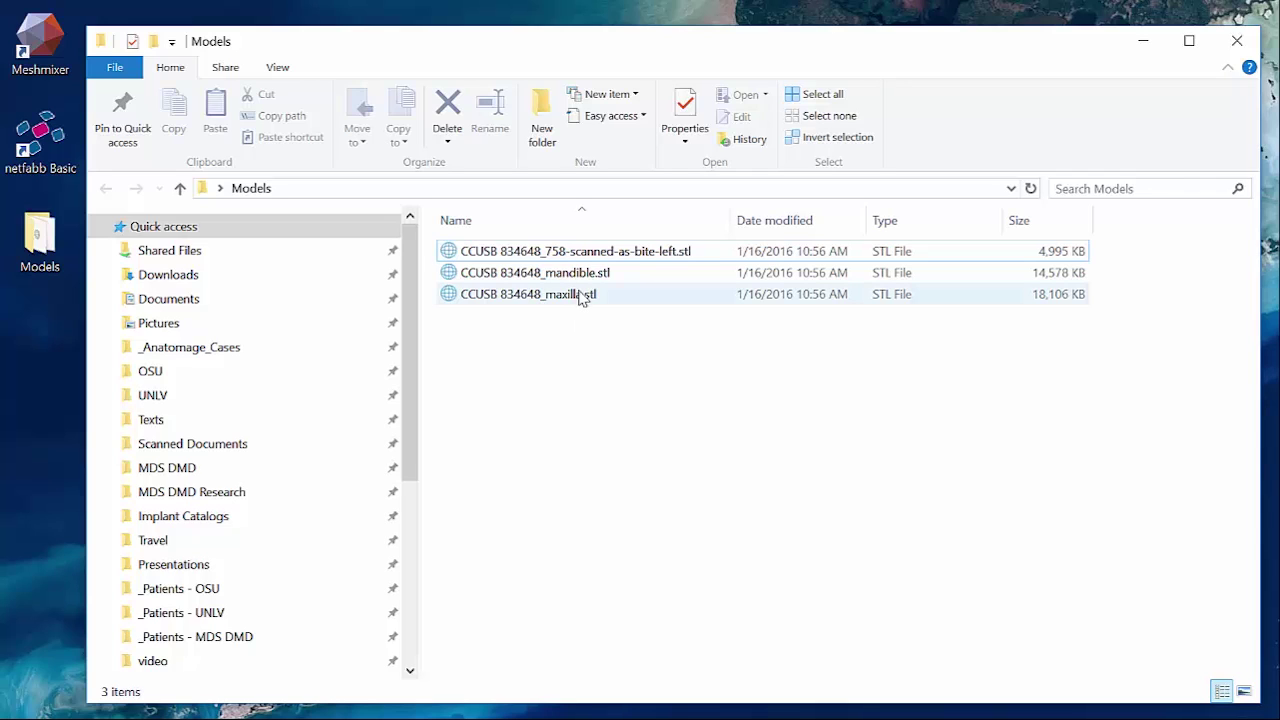
pyautogui.click(588, 258)
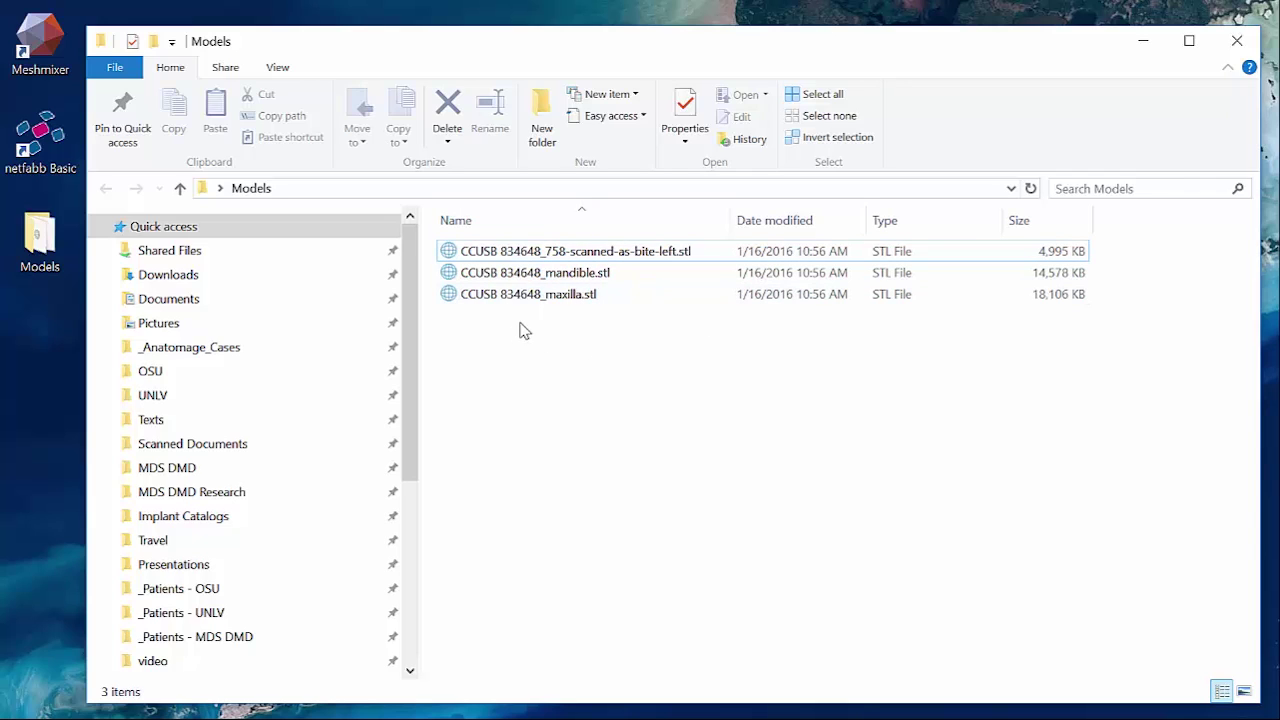
pyautogui.click(476, 298)
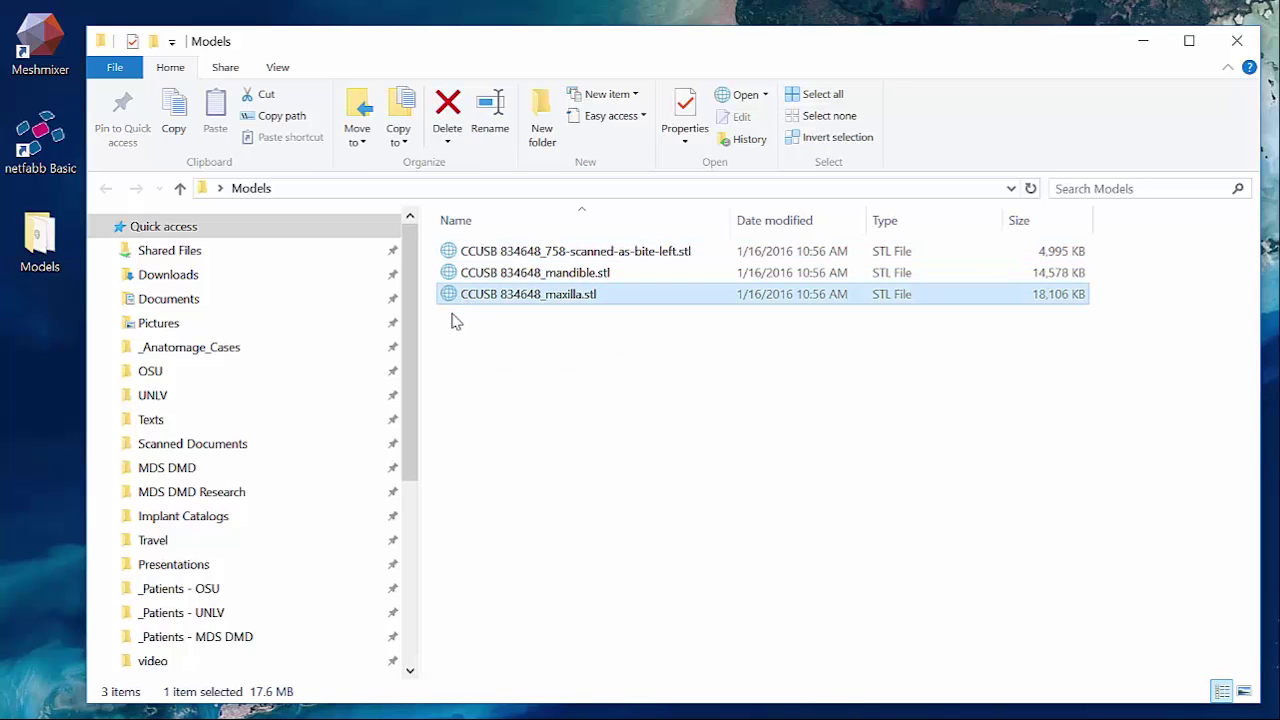
# Step: Drop the maxilla STL onto the Meshmixer icon to load it, then orbit to a top-down view
pyautogui.moveTo(452, 300); pyautogui.dragTo(35, 62)
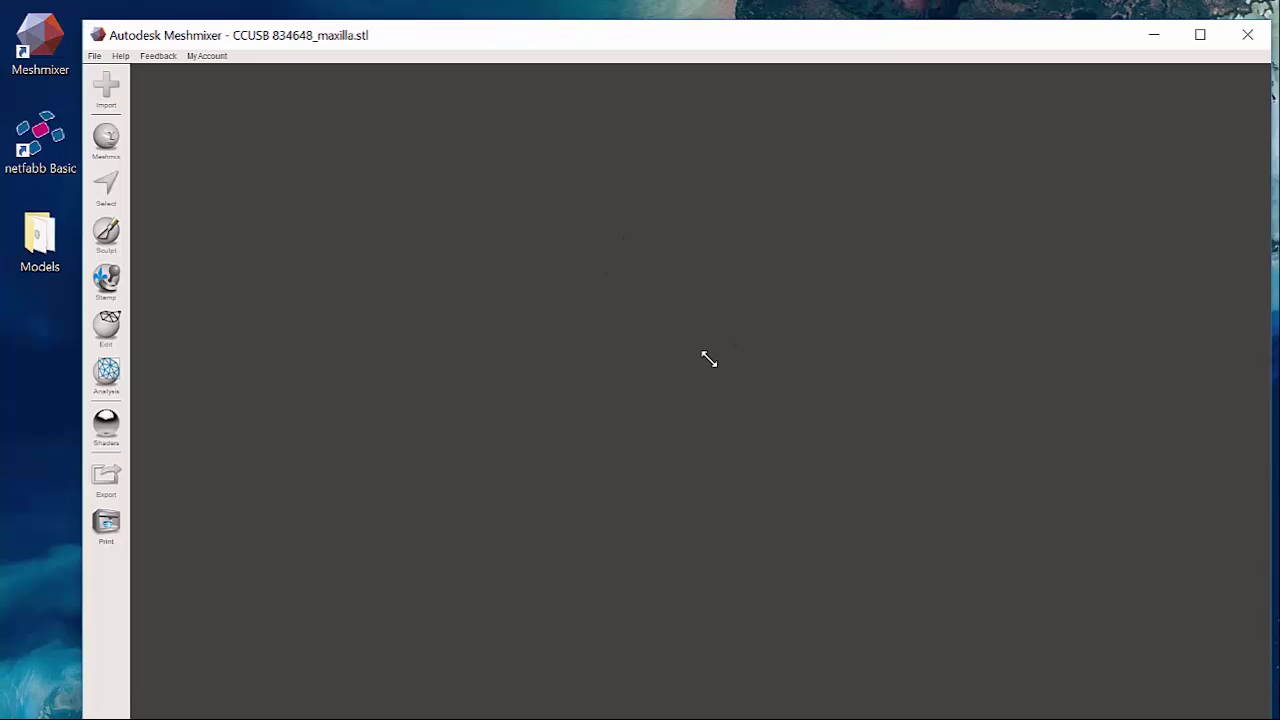
pyautogui.moveTo(735, 405)
pyautogui.mouseDown(button='right')
pyautogui.moveTo(630, 392)
pyautogui.moveTo(612, 365)
pyautogui.mouseUp(button='right')
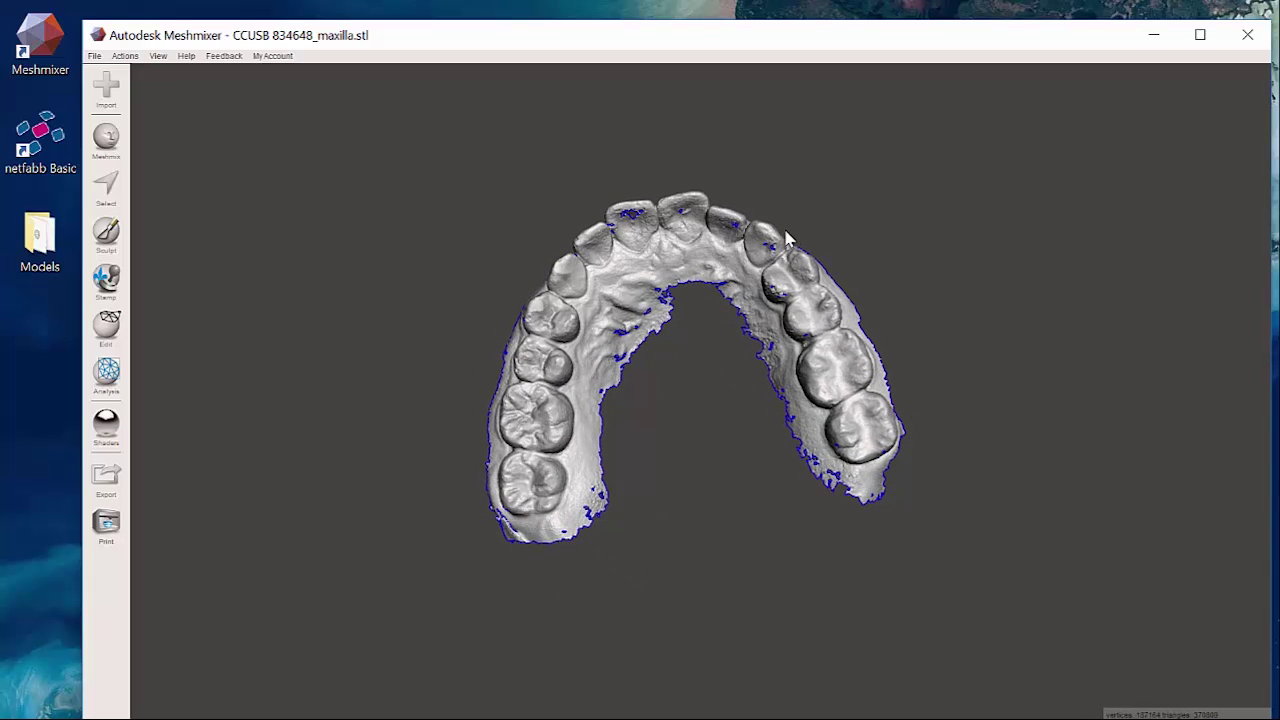
# Step: Orbit the maxilla model to view its pink underside and profile
pyautogui.moveTo(672, 222); pyautogui.dragTo(668, 298, button='right')
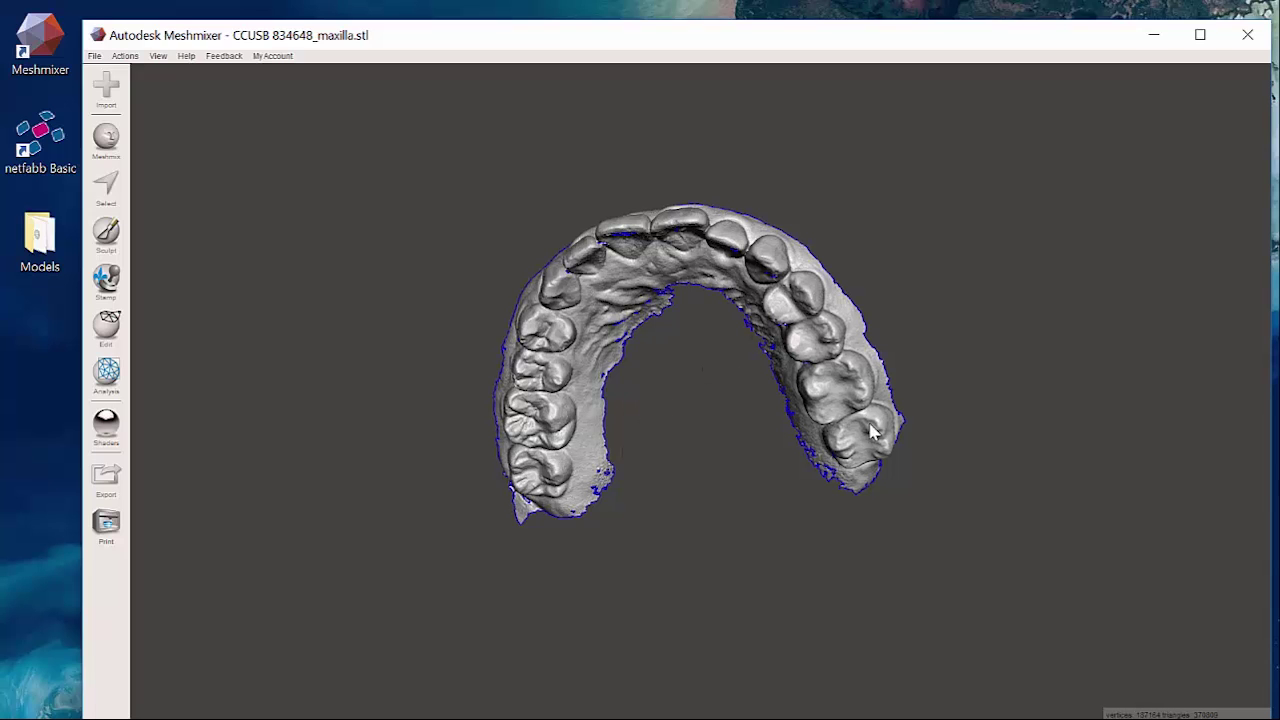
pyautogui.moveTo(688, 328)
pyautogui.mouseDown(button='right')
pyautogui.moveTo(645, 383)
pyautogui.moveTo(451, 506)
pyautogui.moveTo(374, 611)
pyautogui.moveTo(483, 563)
pyautogui.moveTo(658, 420)
pyautogui.moveTo(711, 329)
pyautogui.moveTo(743, 380)
pyautogui.moveTo(737, 399)
pyautogui.mouseUp(button='right')
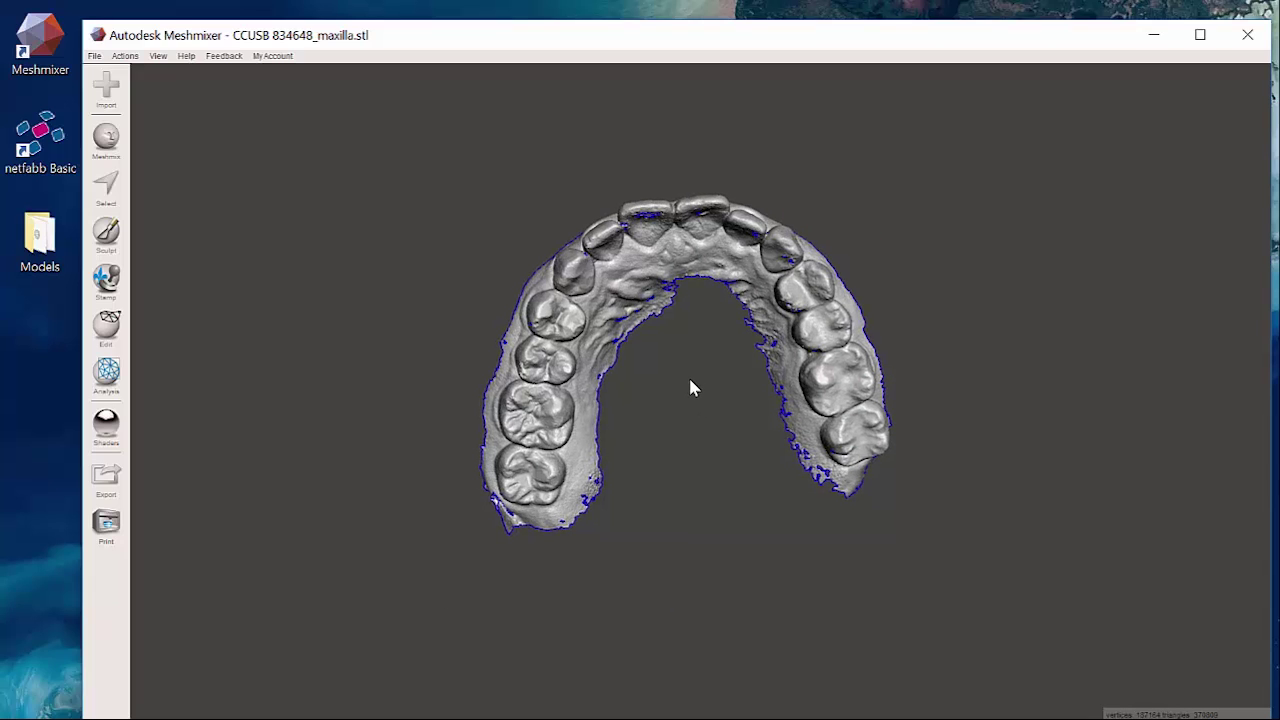
# Step: Pan the arch up-right and back, then zoom in and back out to the occlusal view
pyautogui.moveTo(702, 385)
pyautogui.mouseDown(button='middle')
pyautogui.moveTo(842, 374)
pyautogui.moveTo(772, 337)
pyautogui.moveTo(631, 329)
pyautogui.moveTo(566, 414)
pyautogui.moveTo(694, 486)
pyautogui.moveTo(765, 427)
pyautogui.mouseUp(button='middle')
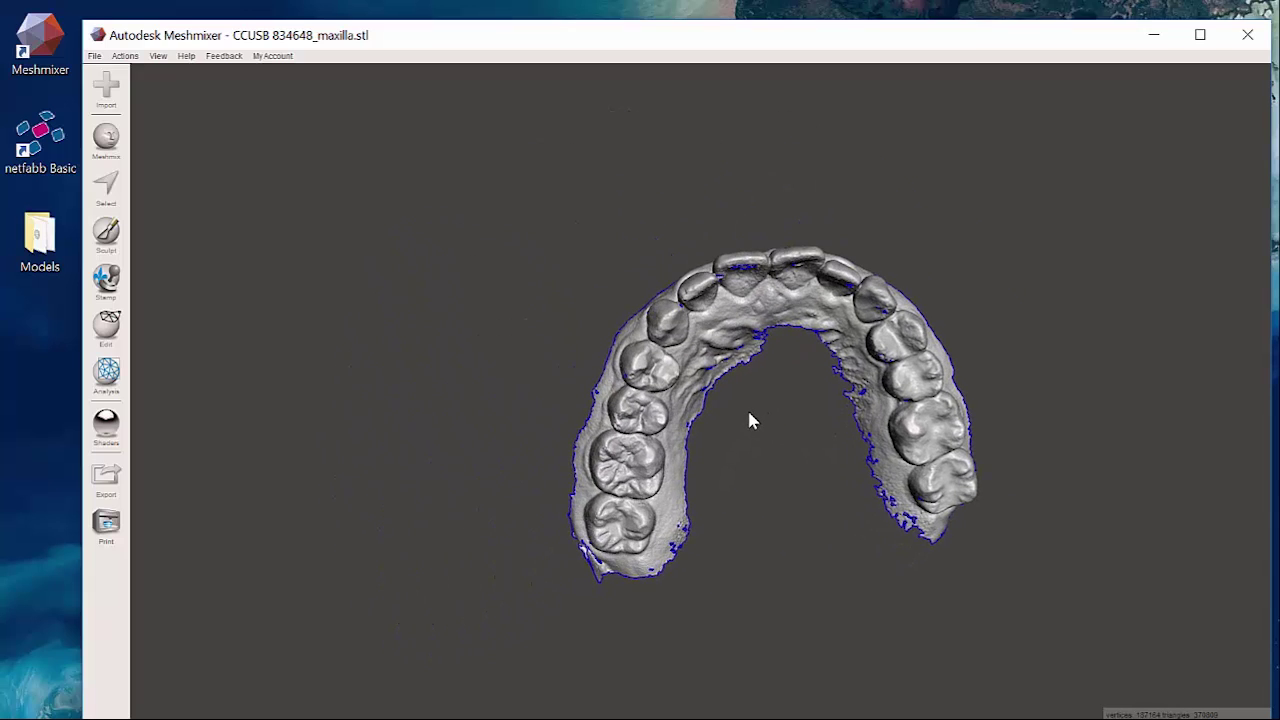
pyautogui.moveTo(748, 413); pyautogui.dragTo(677, 411, button='middle')
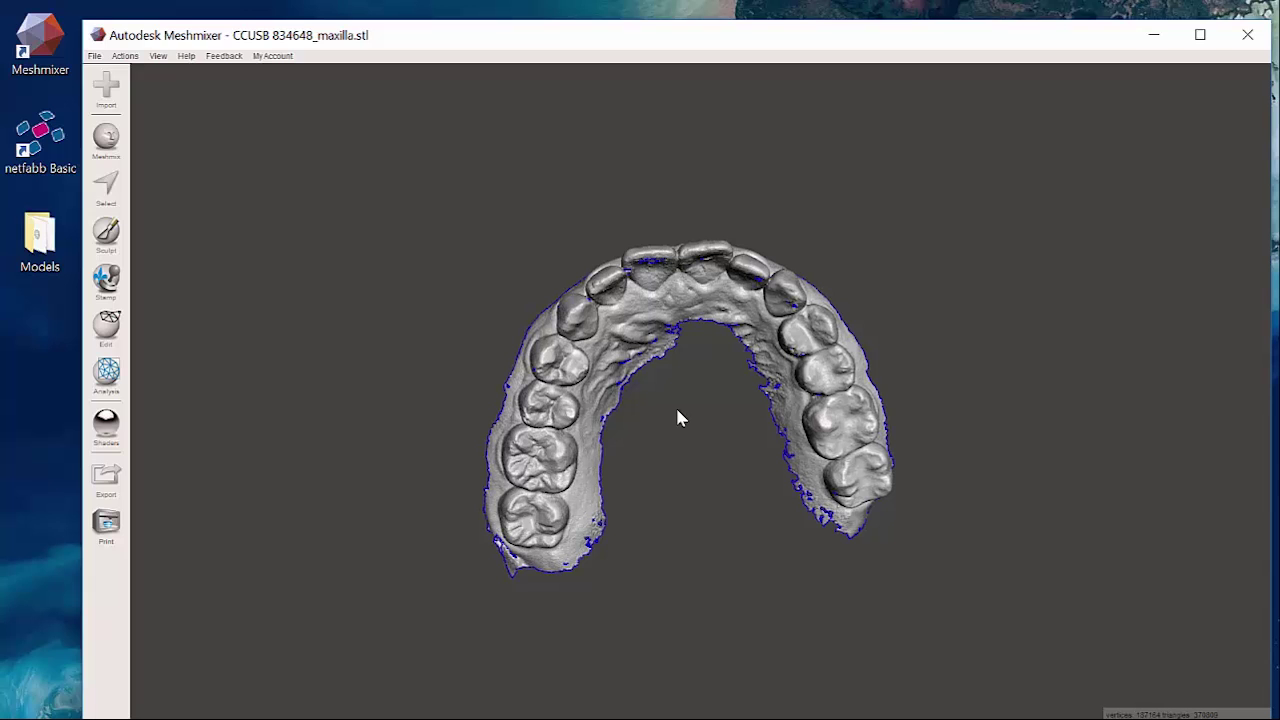
pyautogui.scroll(1, 680, 410)
pyautogui.scroll(2, 690, 412)
pyautogui.scroll(2, 692, 414)
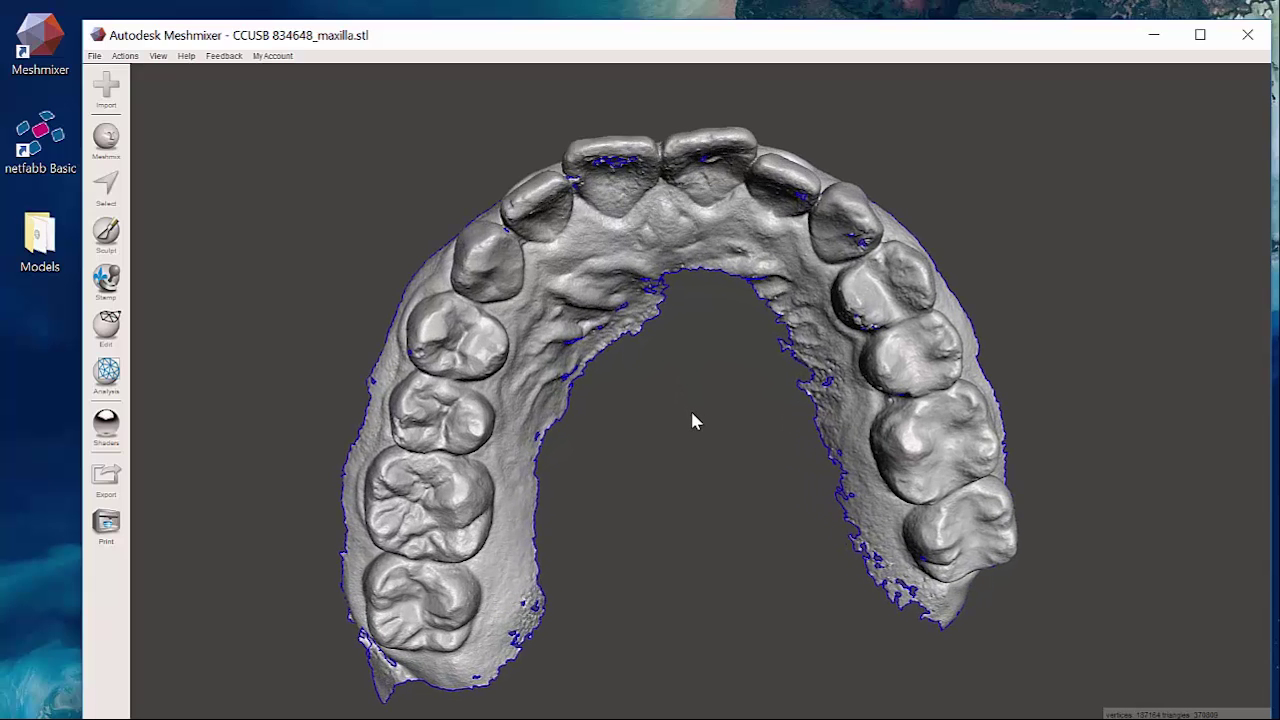
pyautogui.scroll(-1, 697, 366)
pyautogui.scroll(-2, 697, 366)
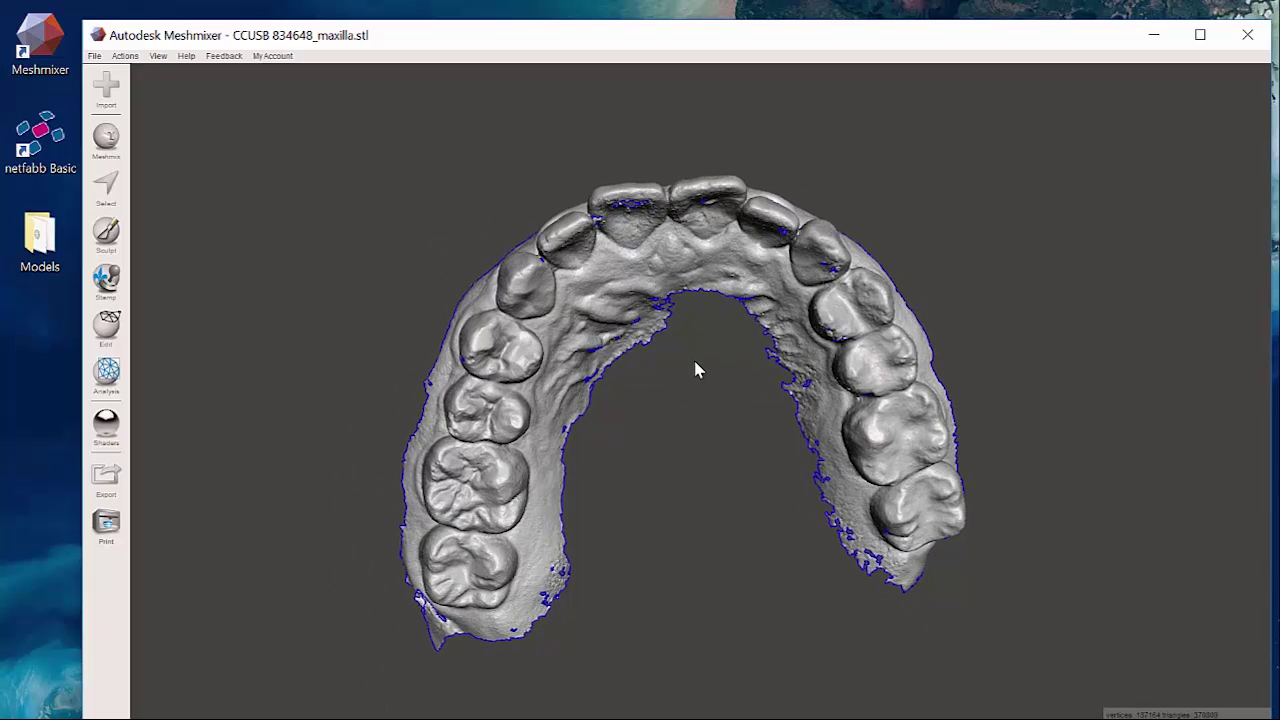
pyautogui.scroll(-2, 697, 366)
pyautogui.scroll(-1, 695, 374)
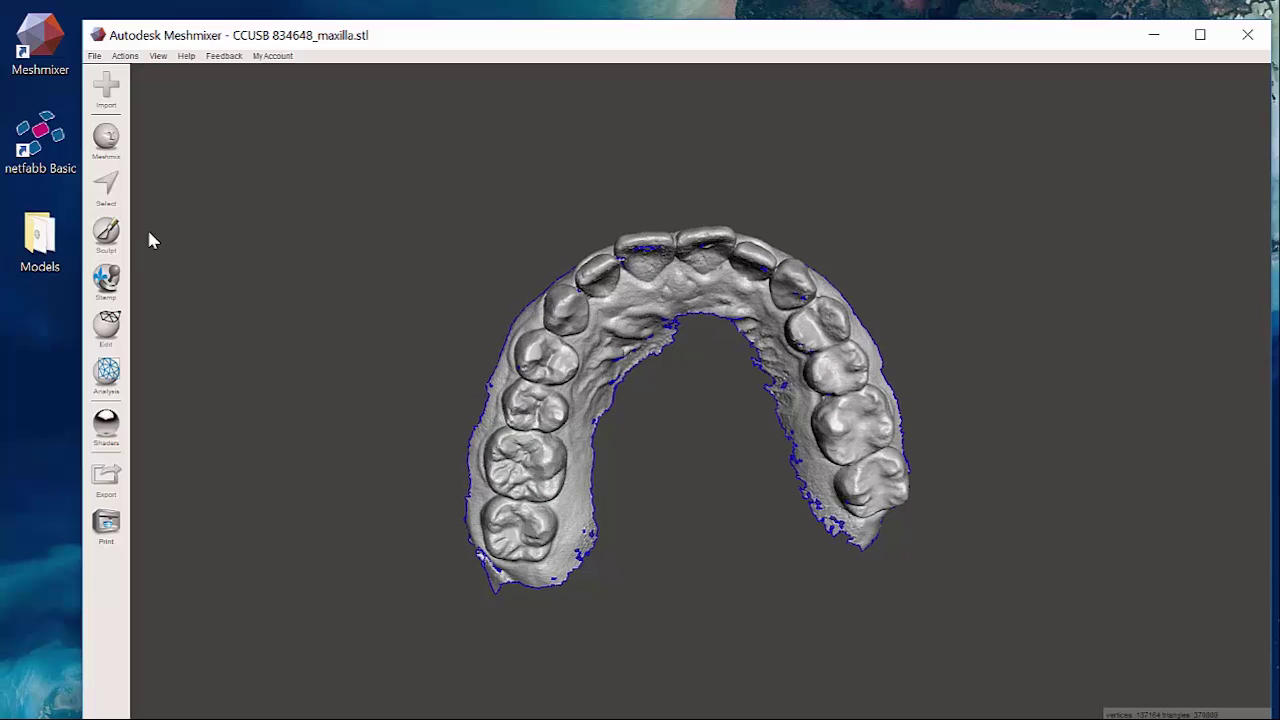
pyautogui.click(99, 188)
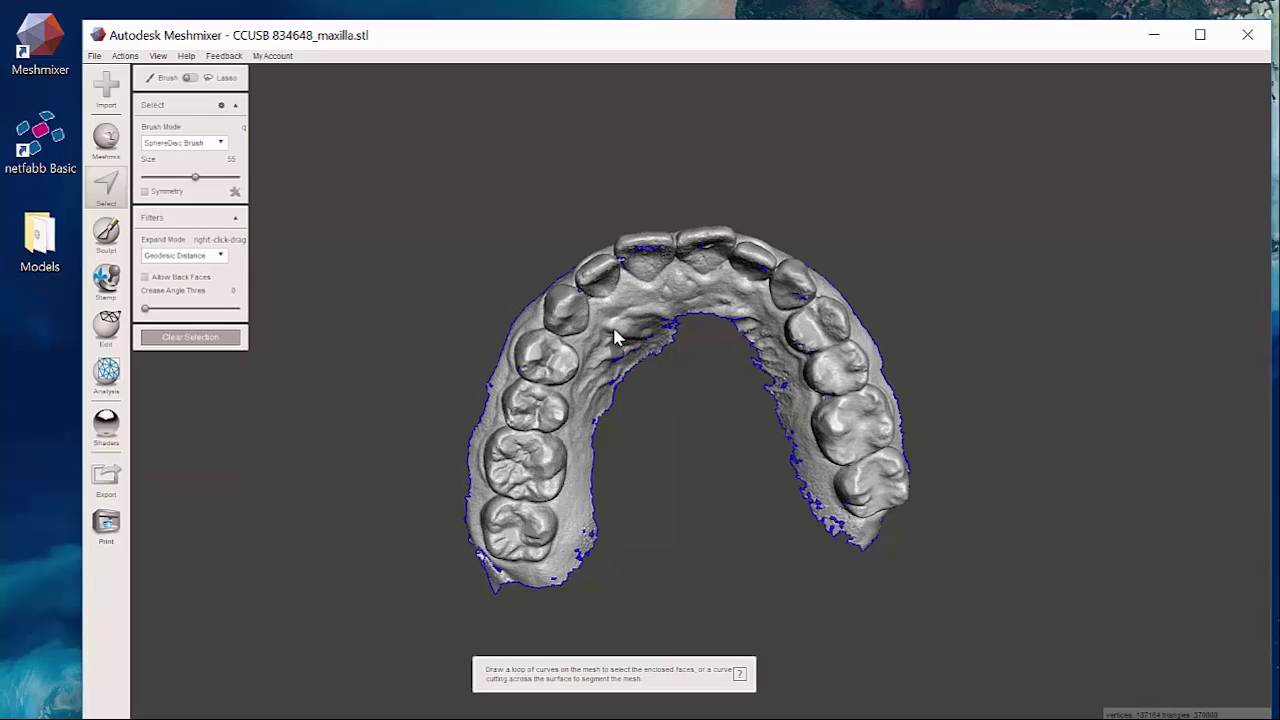
pyautogui.moveTo(614, 334); pyautogui.dragTo(582, 355)
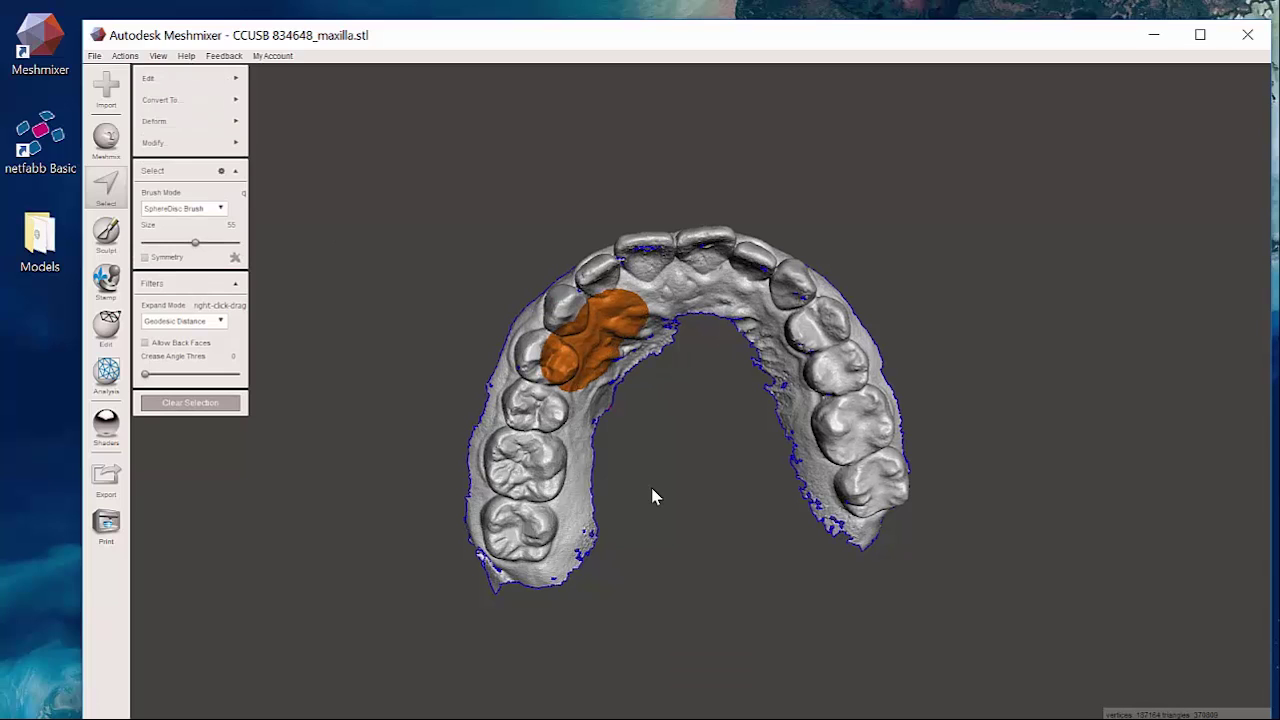
pyautogui.press('Escape')
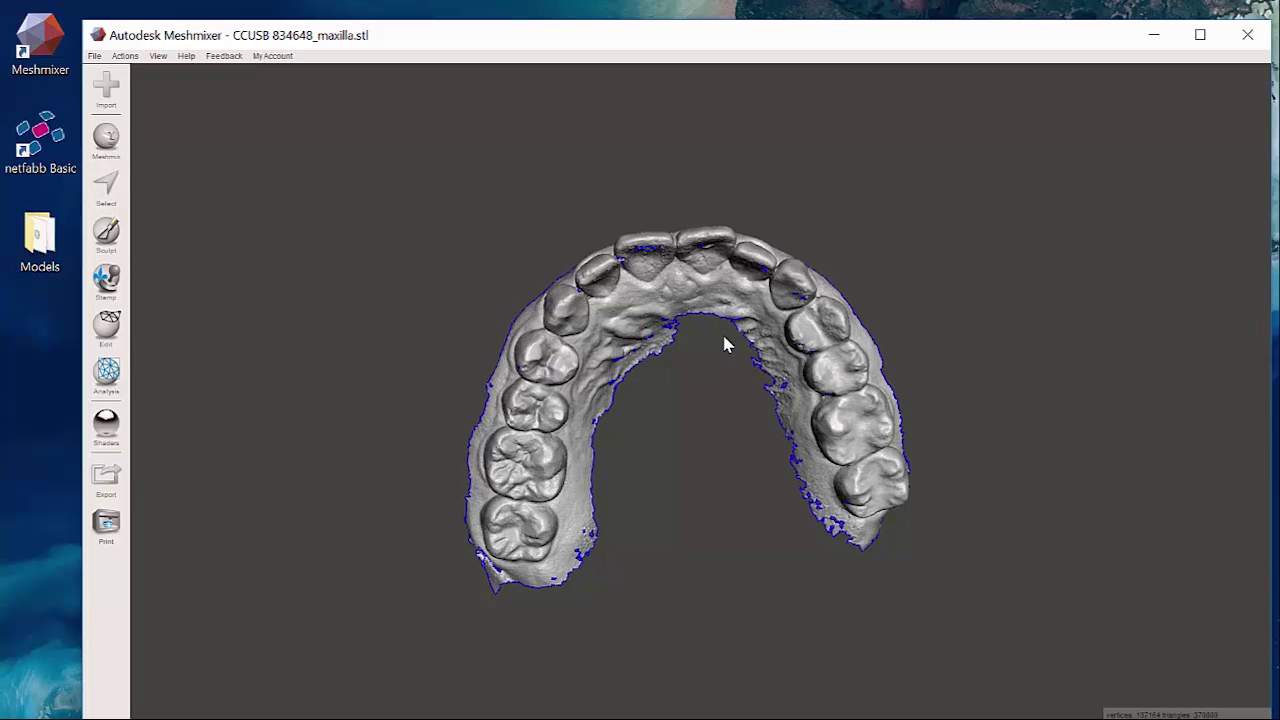
pyautogui.moveTo(729, 334)
pyautogui.mouseDown(button='right')
pyautogui.moveTo(718, 388)
pyautogui.moveTo(709, 348)
pyautogui.moveTo(697, 404)
pyautogui.moveTo(679, 366)
pyautogui.moveTo(720, 400)
pyautogui.moveTo(657, 366)
pyautogui.moveTo(703, 406)
pyautogui.mouseUp(button='right')
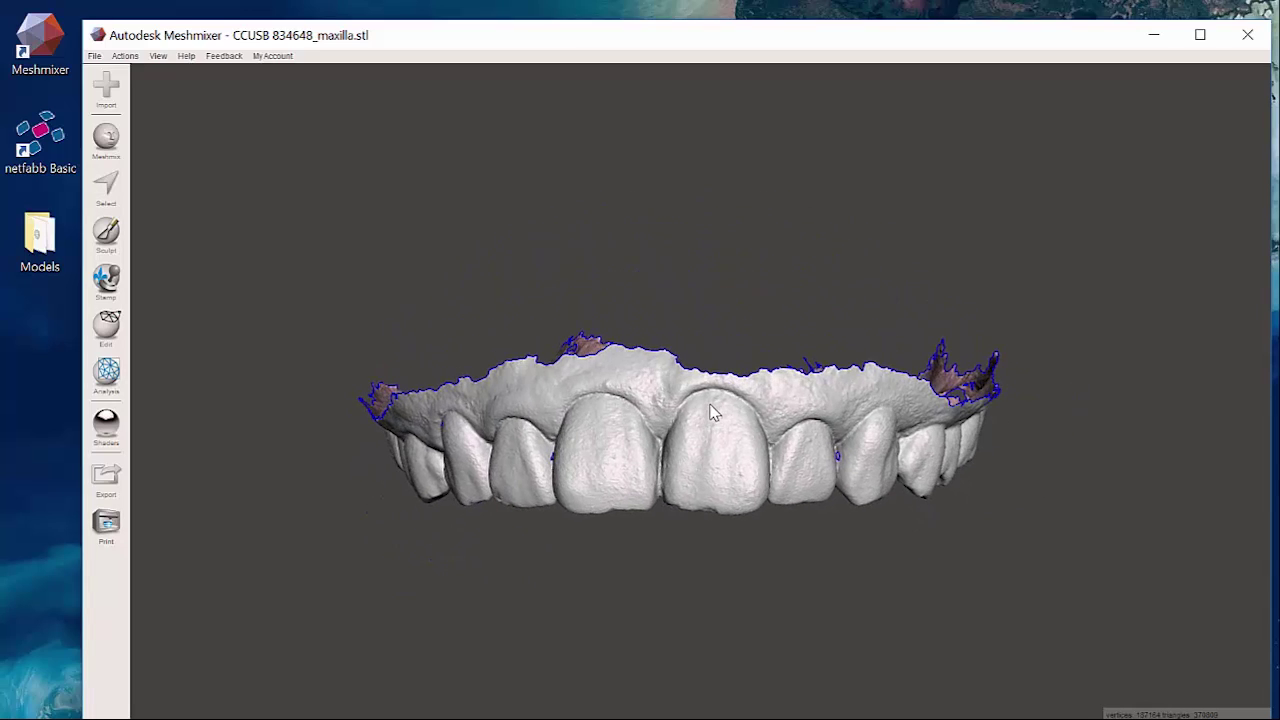
# Step: Zoom in and orbit the maxilla through low side views to a frontal view of the teeth
pyautogui.scroll(2, 700, 440)
pyautogui.scroll(2, 700, 440)
pyautogui.scroll(1, 660, 458)
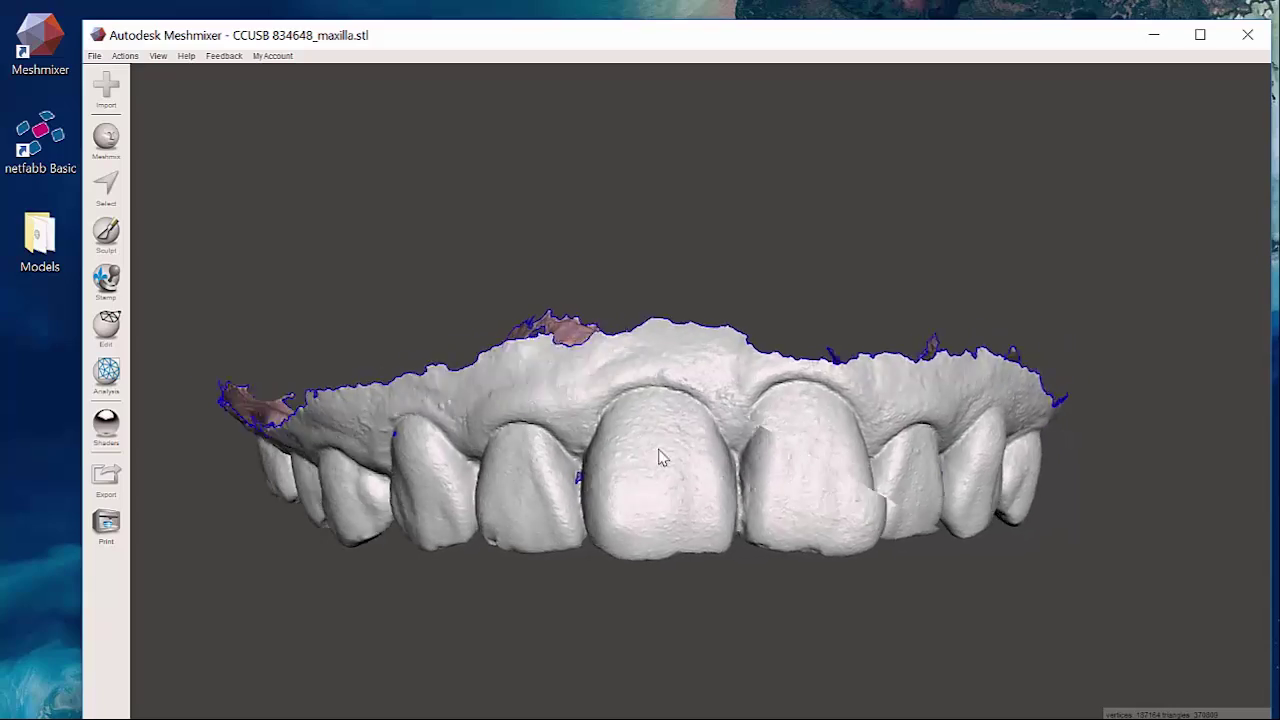
pyautogui.moveTo(660, 458)
pyautogui.mouseDown(button='right')
pyautogui.moveTo(760, 440)
pyautogui.moveTo(846, 449)
pyautogui.moveTo(634, 457)
pyautogui.moveTo(645, 451)
pyautogui.mouseUp(button='right')
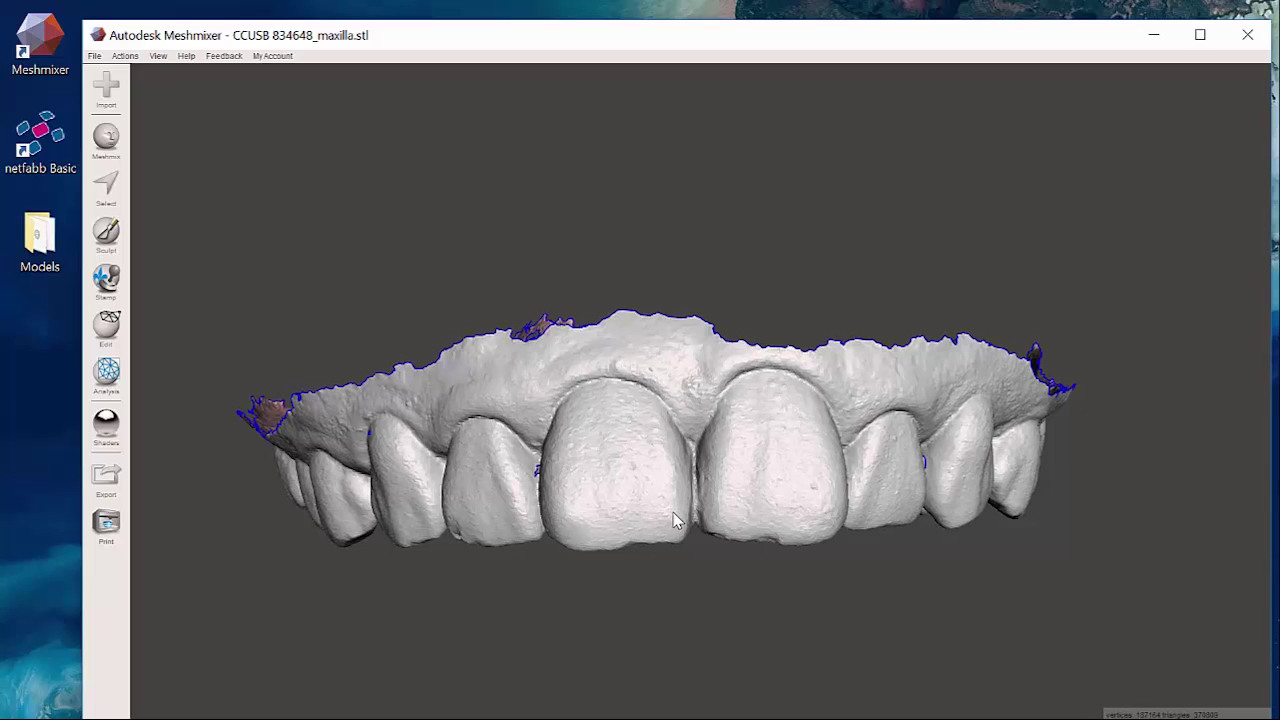
pyautogui.moveTo(673, 512)
pyautogui.mouseDown(button='right')
pyautogui.moveTo(703, 508)
pyautogui.moveTo(697, 379)
pyautogui.moveTo(671, 343)
pyautogui.moveTo(689, 362)
pyautogui.mouseUp(button='right')
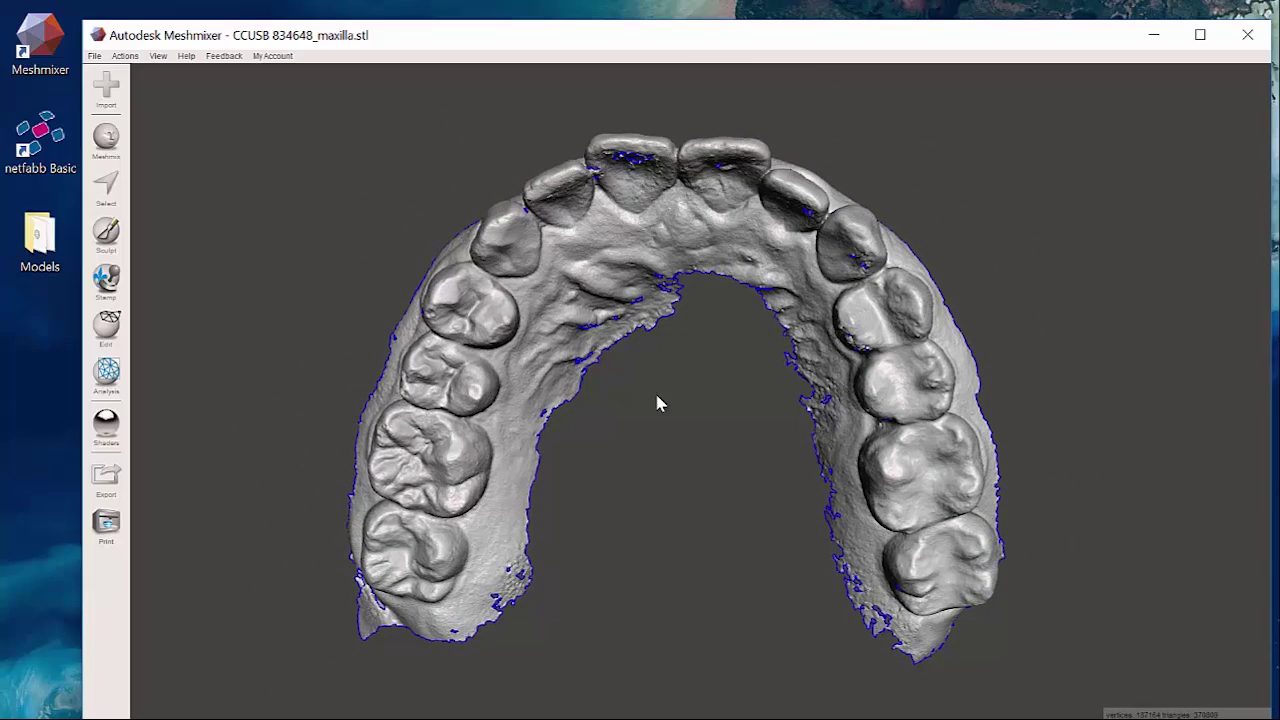
pyautogui.moveTo(657, 400)
pyautogui.mouseDown(button='right')
pyautogui.moveTo(700, 423)
pyautogui.moveTo(728, 405)
pyautogui.moveTo(731, 420)
pyautogui.mouseUp(button='right')
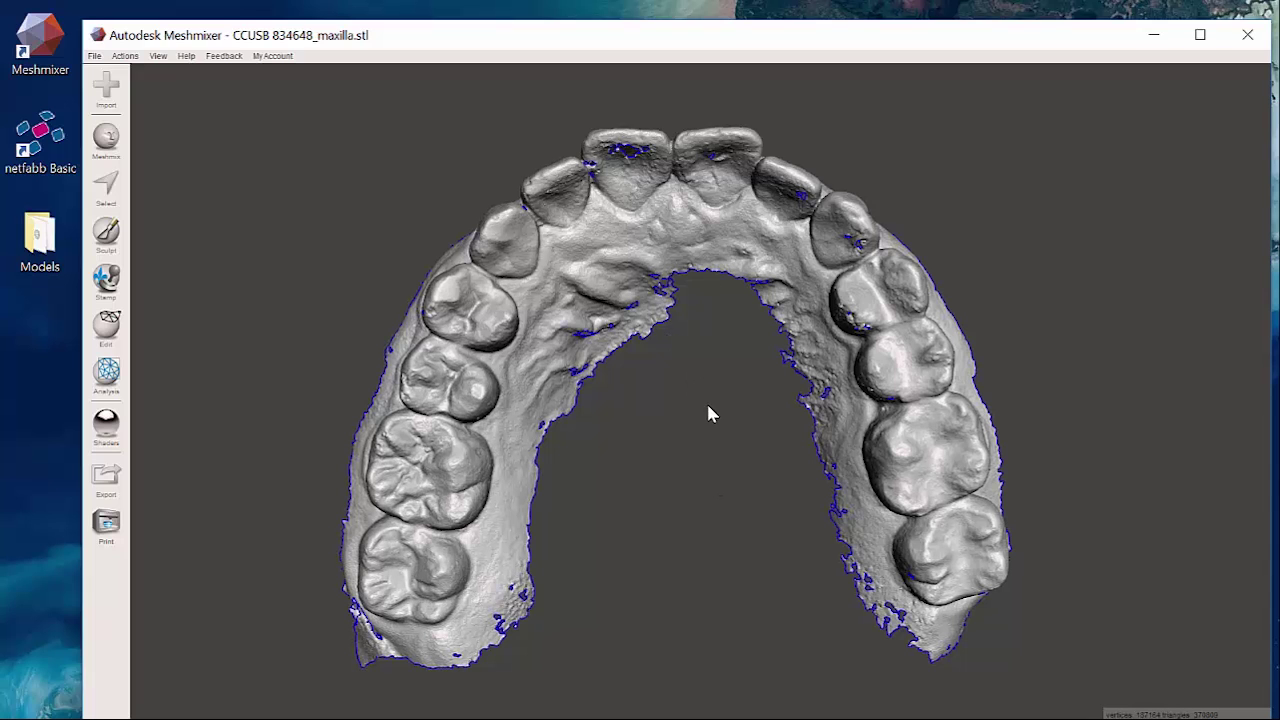
pyautogui.moveTo(707, 413); pyautogui.dragTo(707, 479, button='right')
pyautogui.moveTo(707, 552); pyautogui.dragTo(722, 479, button='right')
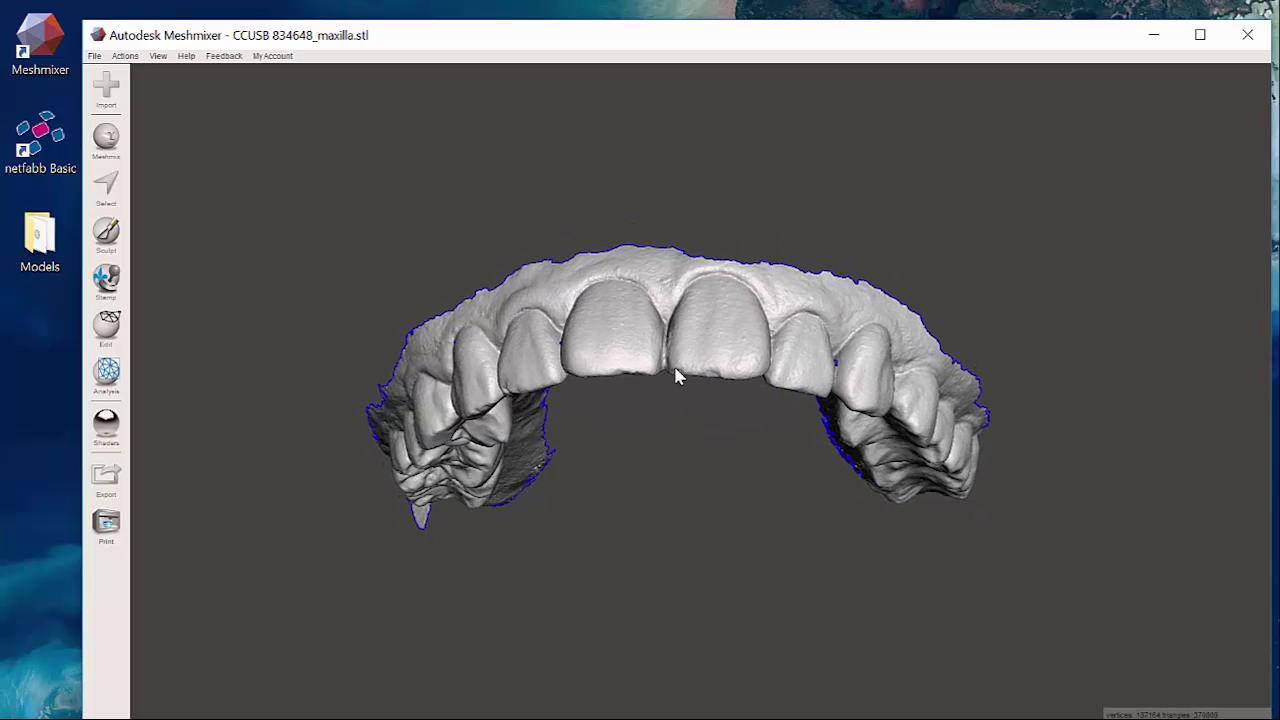
# Step: Hide Meshmixer and load the maxilla STL into netfabb Basic by dropping it on its icon
pyautogui.click(1157, 40)
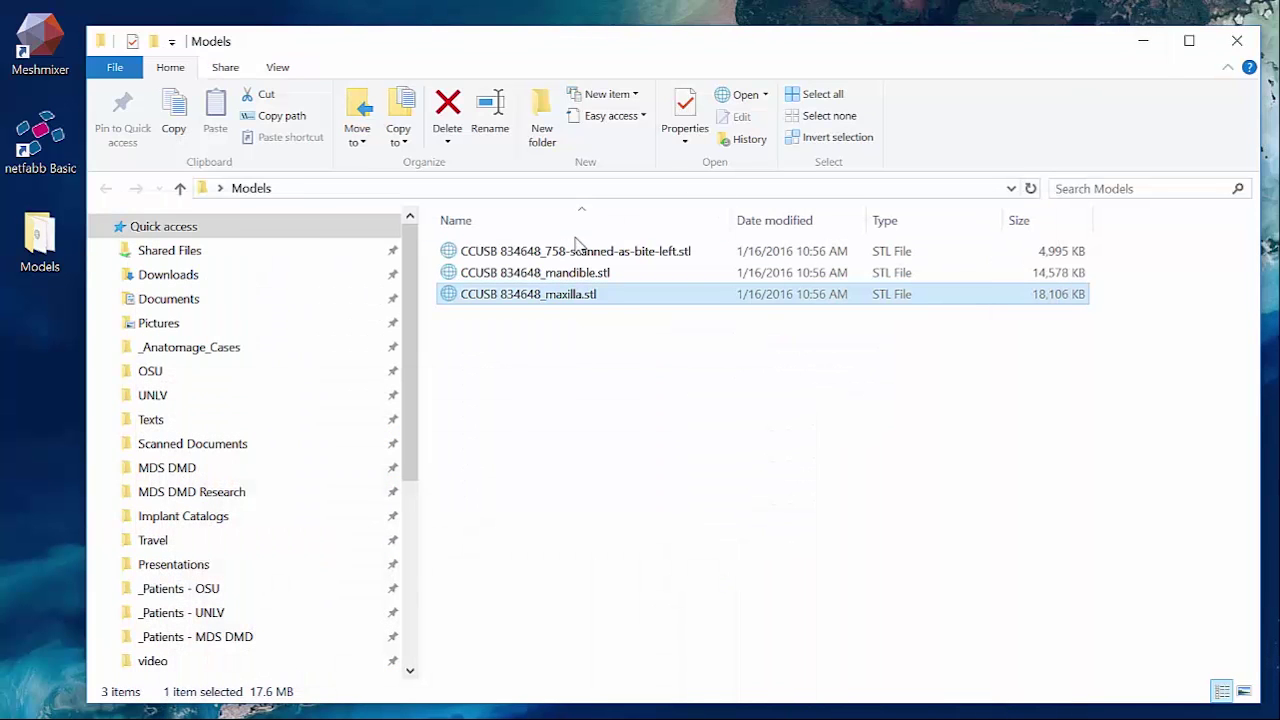
pyautogui.moveTo(540, 300); pyautogui.dragTo(38, 152)
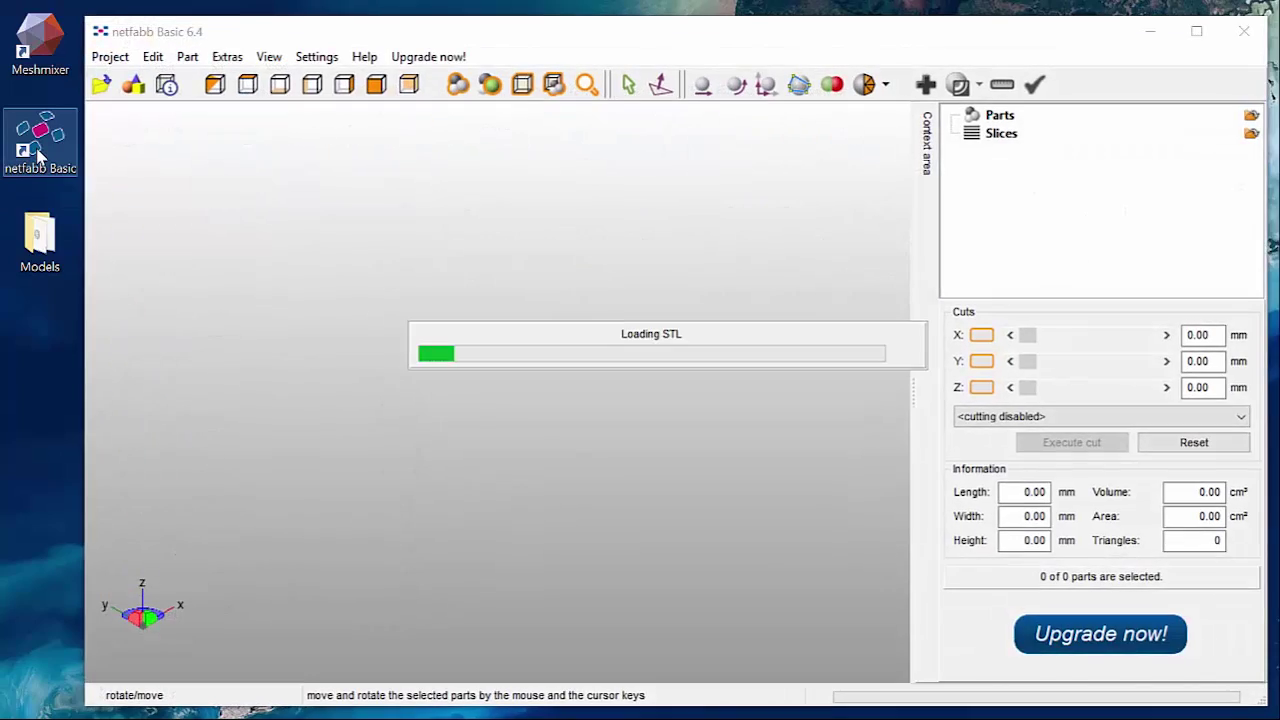
pyautogui.moveTo(583, 252)
pyautogui.mouseDown(button='right')
pyautogui.moveTo(472, 258)
pyautogui.moveTo(513, 252)
pyautogui.moveTo(508, 305)
pyautogui.moveTo(530, 306)
pyautogui.moveTo(503, 357)
pyautogui.moveTo(528, 303)
pyautogui.moveTo(503, 337)
pyautogui.moveTo(523, 346)
pyautogui.moveTo(305, 203)
pyautogui.mouseUp(button='right')
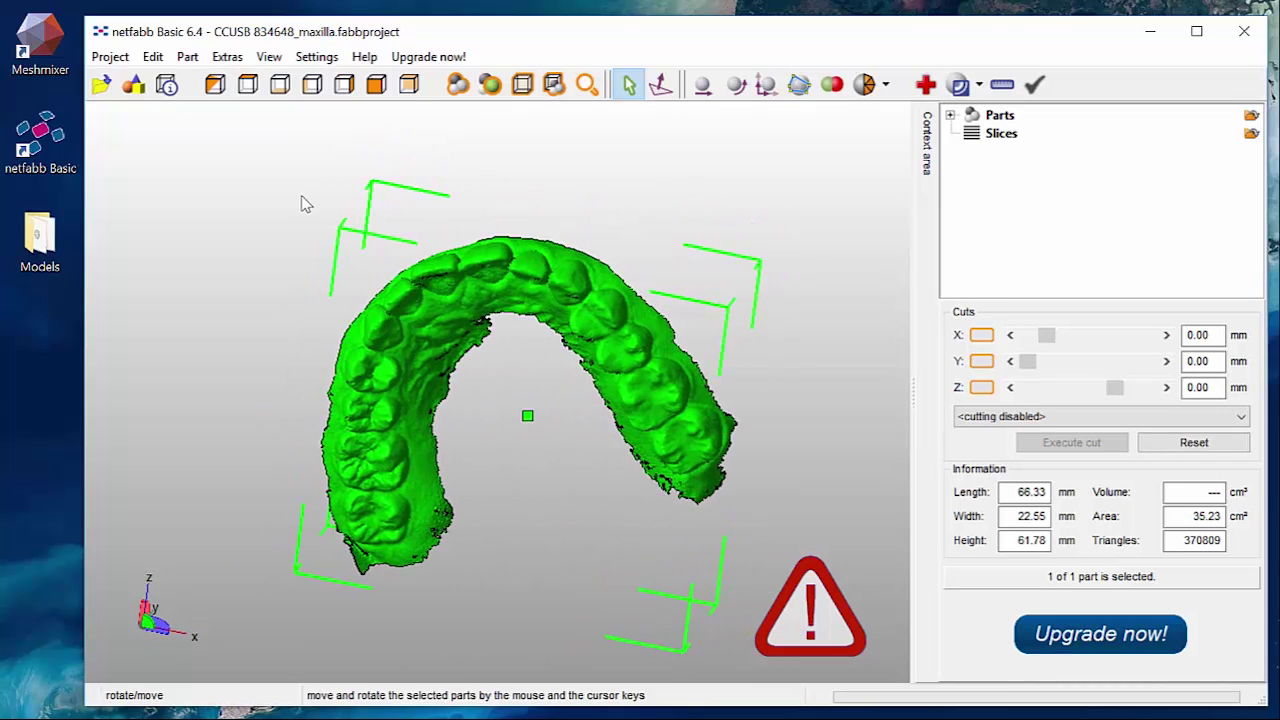
# Step: Zoom in and out, rotate the model to show its underside, then minimize netfabb
pyautogui.scroll(5, 530, 348)
pyautogui.scroll(-1, 530, 348)
pyautogui.scroll(-3, 530, 348)
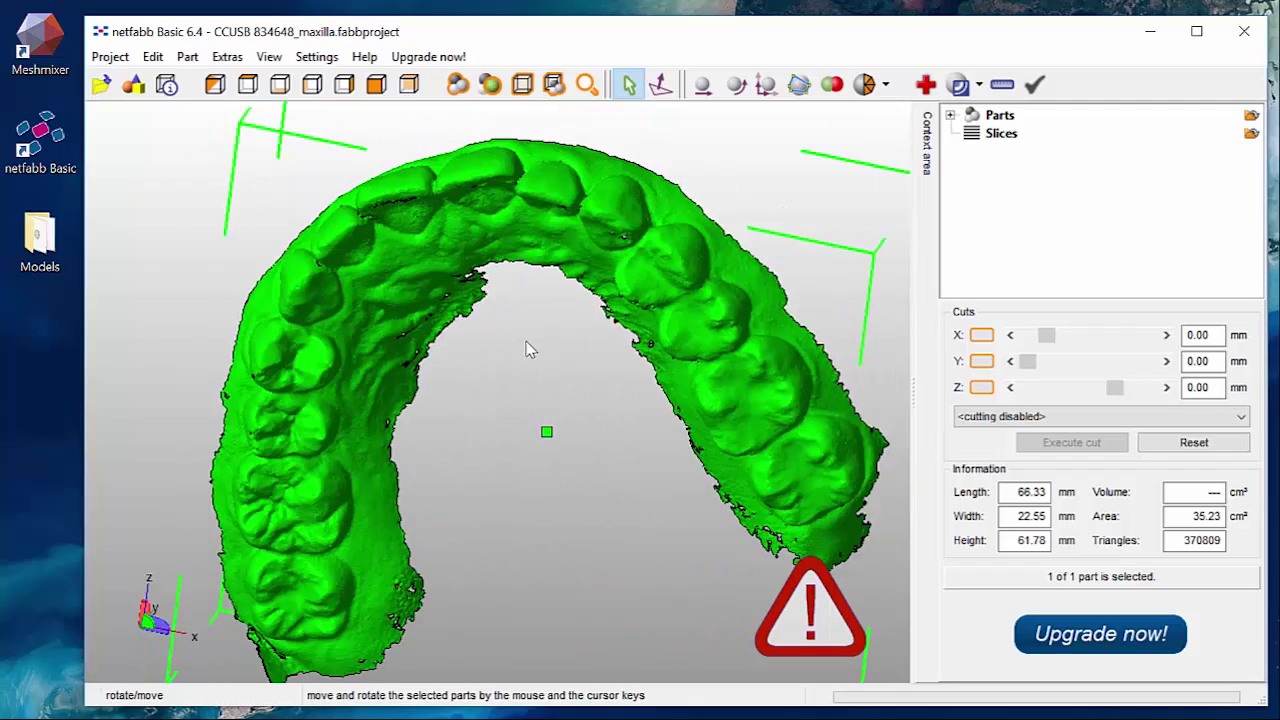
pyautogui.scroll(3, 527, 343)
pyautogui.scroll(-3, 527, 343)
pyautogui.moveTo(357, 140)
pyautogui.mouseDown(button='right')
pyautogui.moveTo(586, 337)
pyautogui.moveTo(551, 309)
pyautogui.moveTo(636, 360)
pyautogui.mouseUp(button='right')
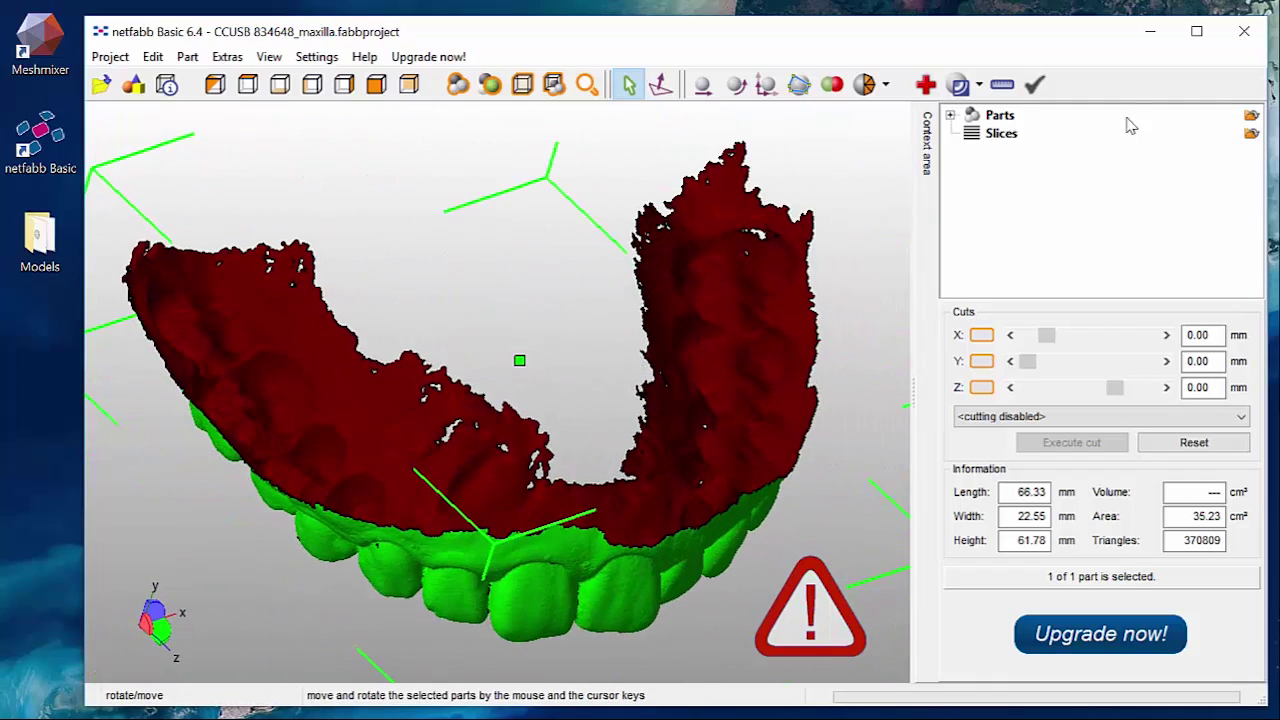
pyautogui.click(1150, 31)
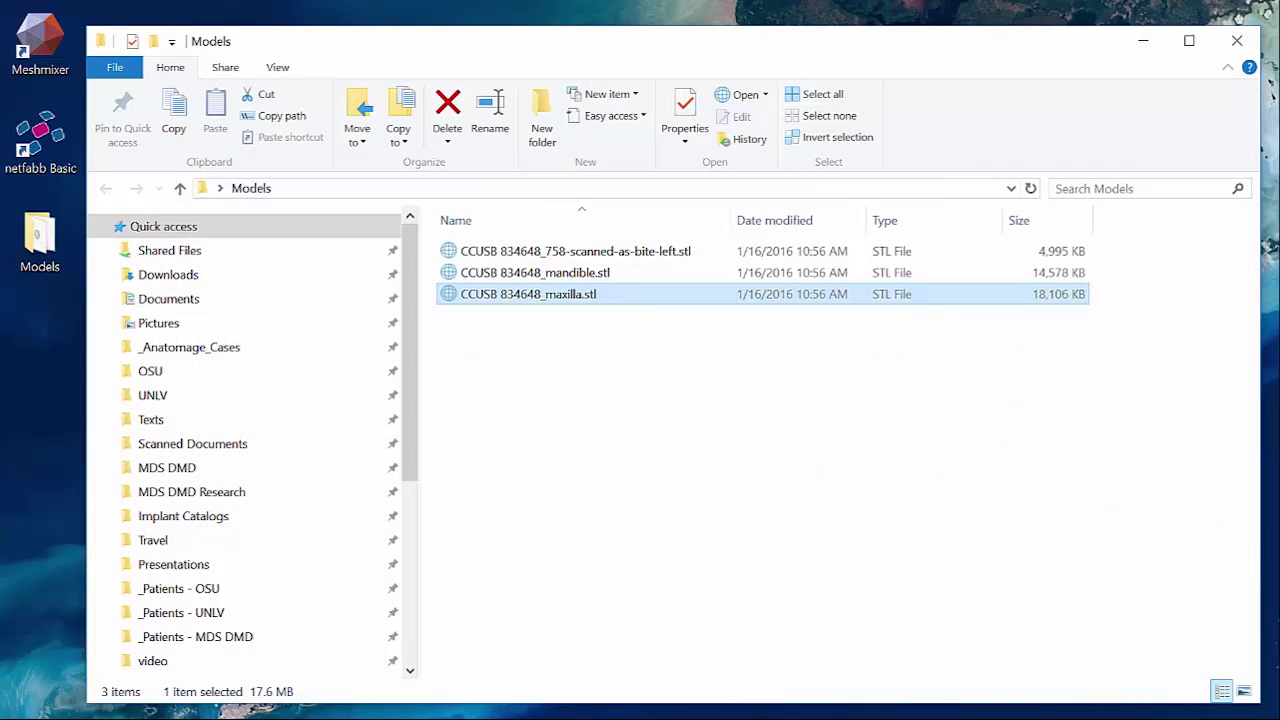
# Step: Restore Meshmixer and orbit the arch through occlusal, palatal and tilted side views
pyautogui.moveTo(528, 294); pyautogui.dragTo(630, 375)
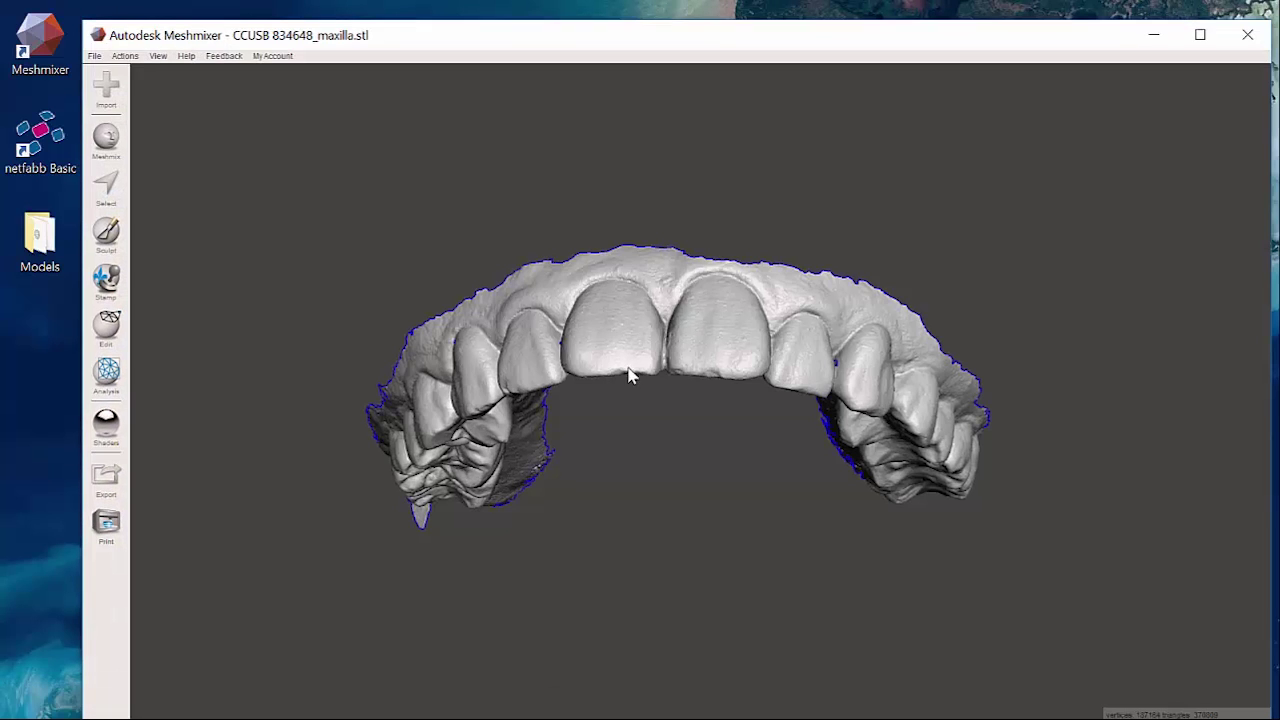
pyautogui.moveTo(470, 452); pyautogui.dragTo(575, 313, button='right')
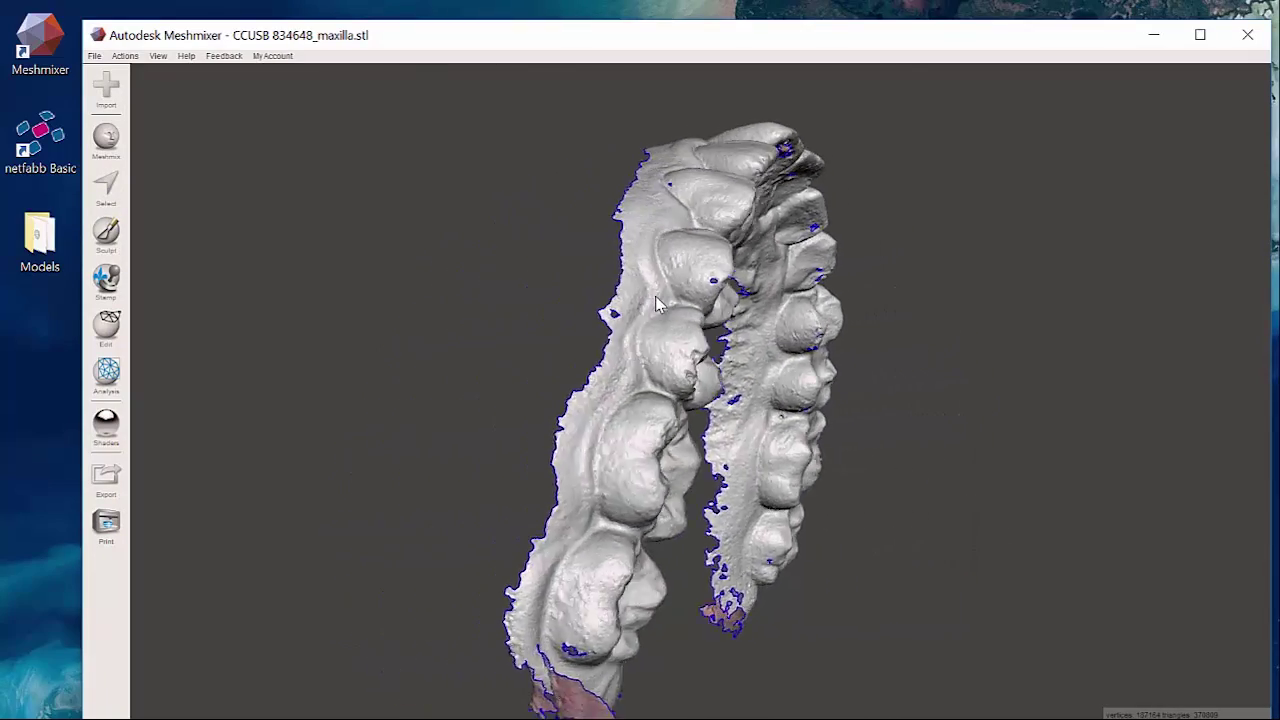
pyautogui.moveTo(575, 313)
pyautogui.mouseDown(button='right')
pyautogui.moveTo(815, 300)
pyautogui.moveTo(586, 457)
pyautogui.mouseUp(button='right')
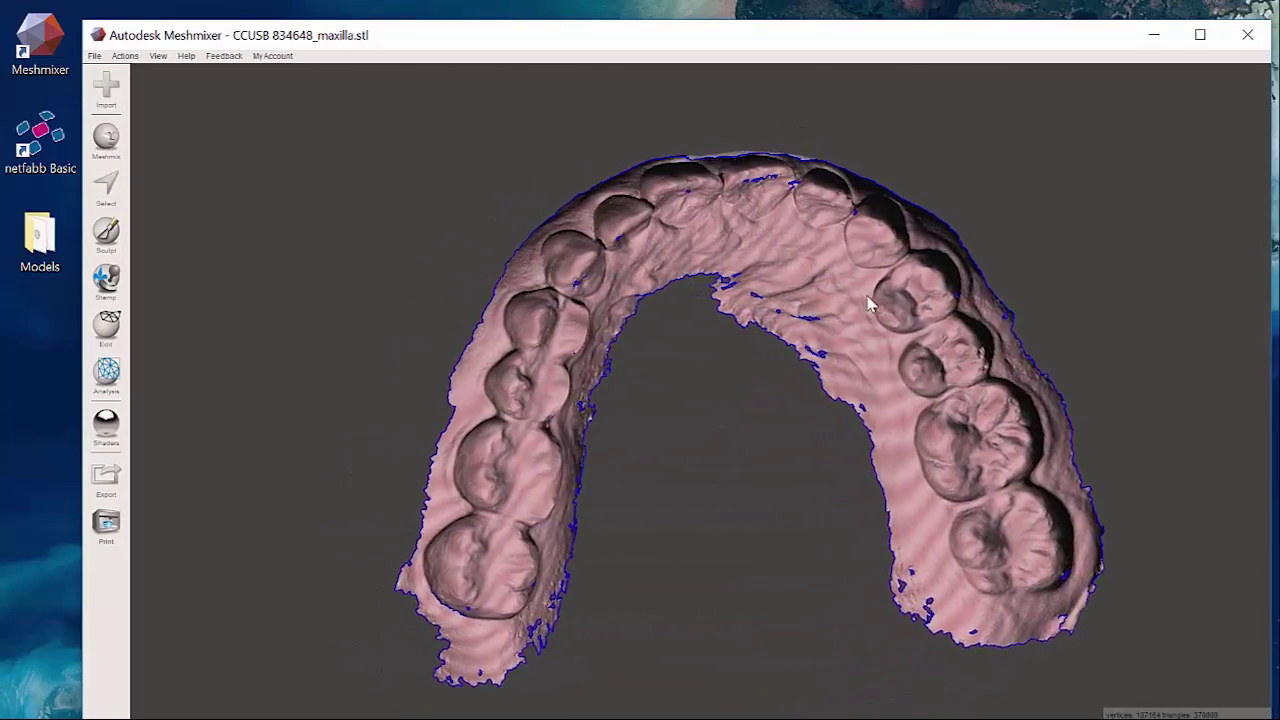
pyautogui.moveTo(493, 478); pyautogui.dragTo(733, 342, button='right')
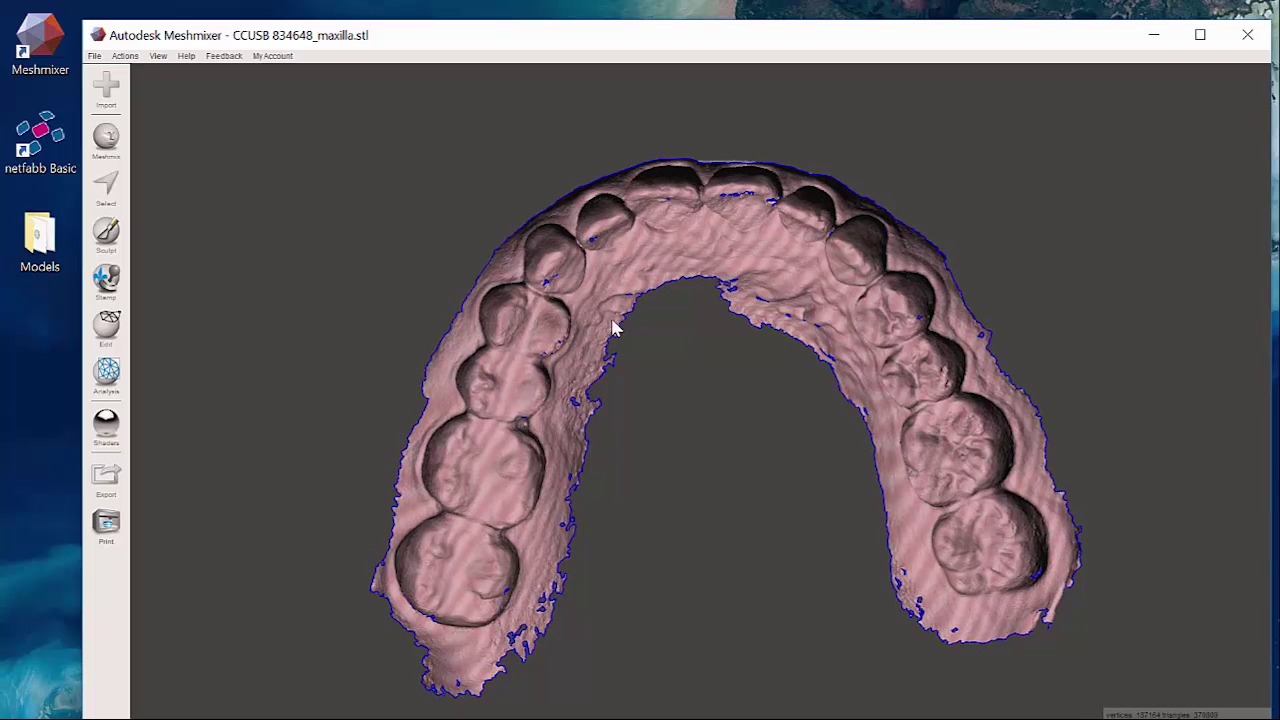
pyautogui.moveTo(895, 368)
pyautogui.mouseDown(button='right')
pyautogui.moveTo(714, 586)
pyautogui.moveTo(720, 537)
pyautogui.moveTo(760, 534)
pyautogui.moveTo(447, 370)
pyautogui.moveTo(440, 450)
pyautogui.moveTo(429, 300)
pyautogui.moveTo(835, 228)
pyautogui.moveTo(940, 277)
pyautogui.moveTo(454, 557)
pyautogui.moveTo(378, 458)
pyautogui.moveTo(853, 446)
pyautogui.moveTo(838, 548)
pyautogui.moveTo(372, 503)
pyautogui.moveTo(355, 422)
pyautogui.moveTo(992, 240)
pyautogui.moveTo(1005, 272)
pyautogui.mouseUp(button='right')
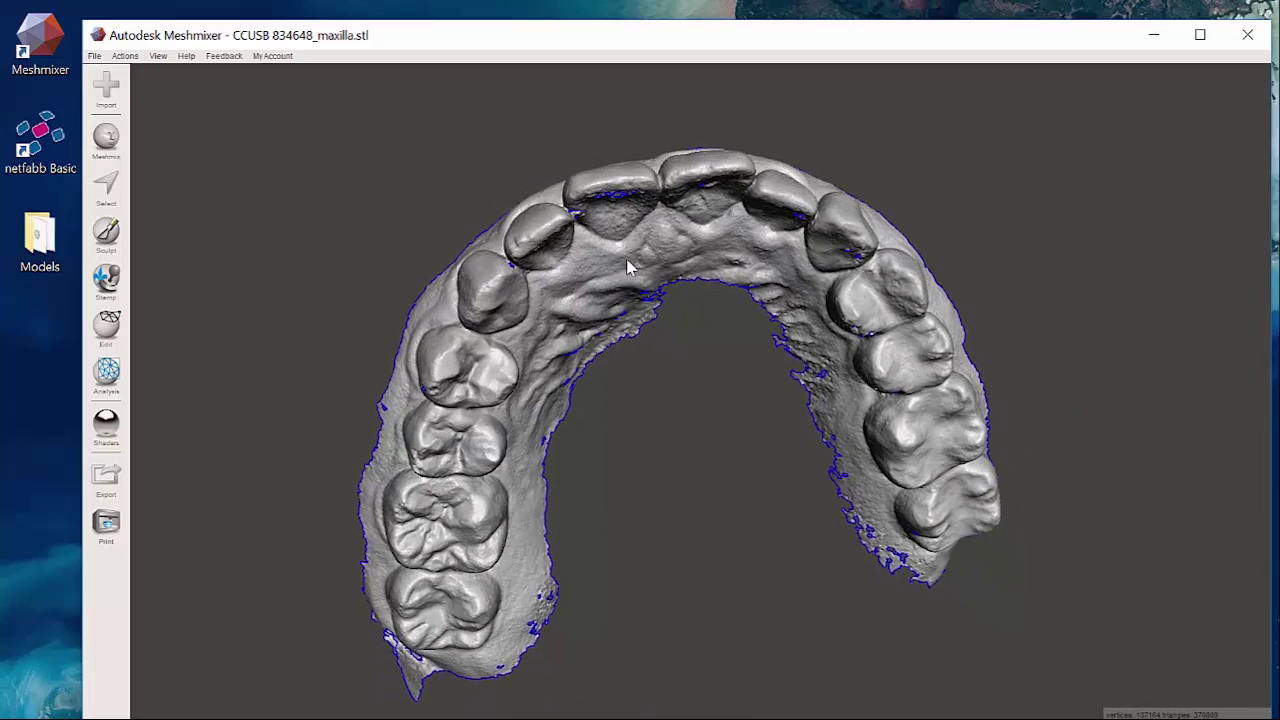
# Step: Orbit to a frontal view and zoom in on the upper front teeth
pyautogui.moveTo(628, 266); pyautogui.dragTo(624, 384, button='right')
pyautogui.moveTo(955, 205)
pyautogui.mouseDown(button='right')
pyautogui.moveTo(929, 217)
pyautogui.moveTo(986, 229)
pyautogui.moveTo(914, 223)
pyautogui.moveTo(970, 238)
pyautogui.mouseUp(button='right')
pyautogui.scroll(2, 700, 350)
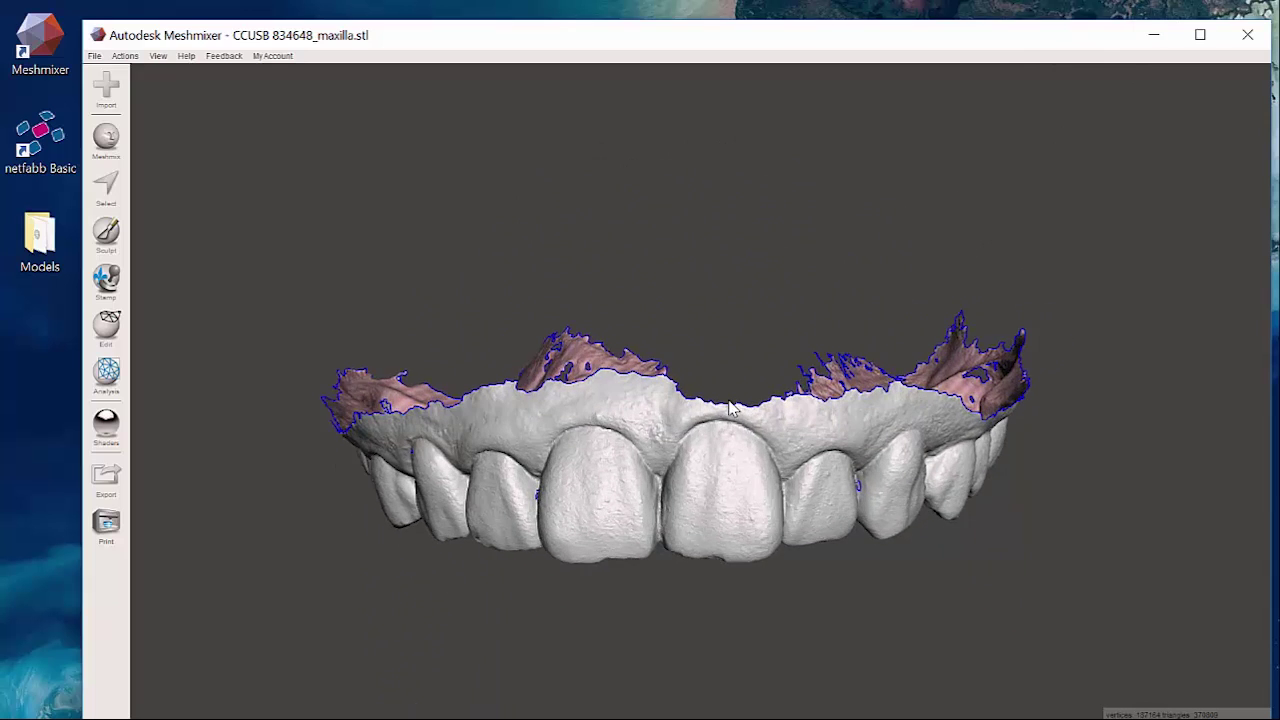
pyautogui.scroll(2, 630, 395)
pyautogui.moveTo(630, 395)
pyautogui.mouseDown(button='right')
pyautogui.moveTo(654, 423)
pyautogui.moveTo(670, 380)
pyautogui.mouseUp(button='right')
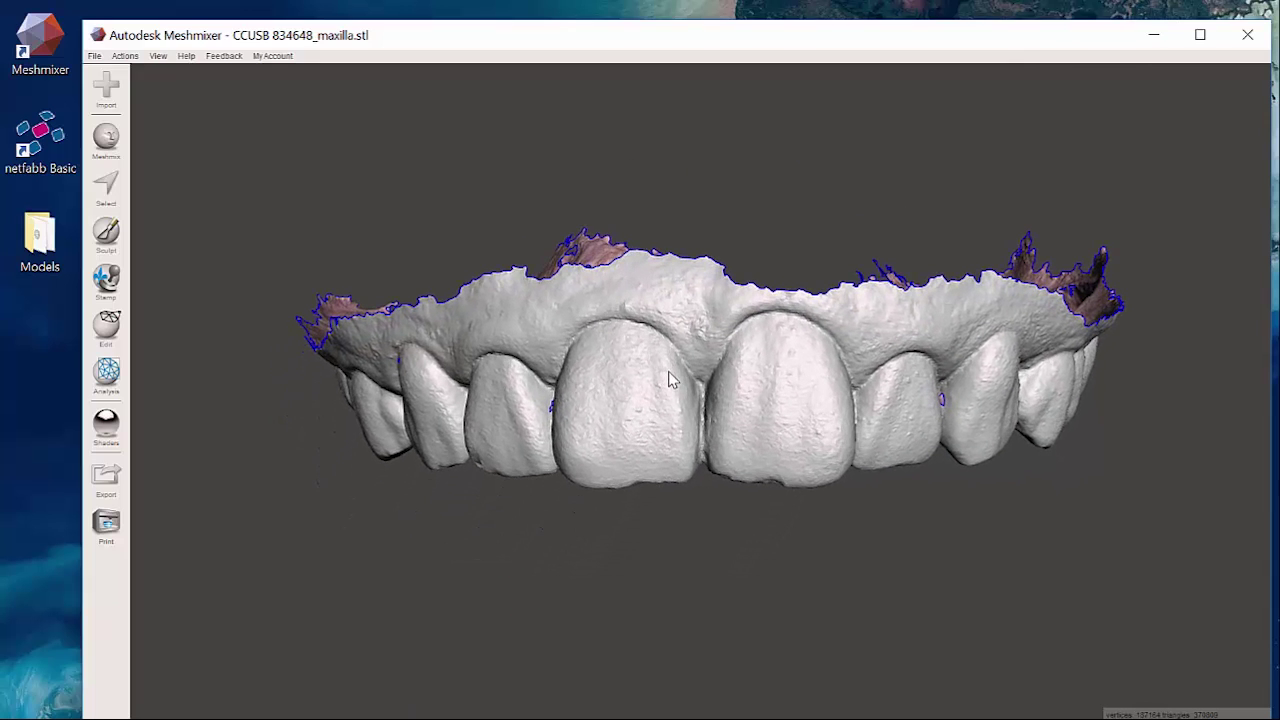